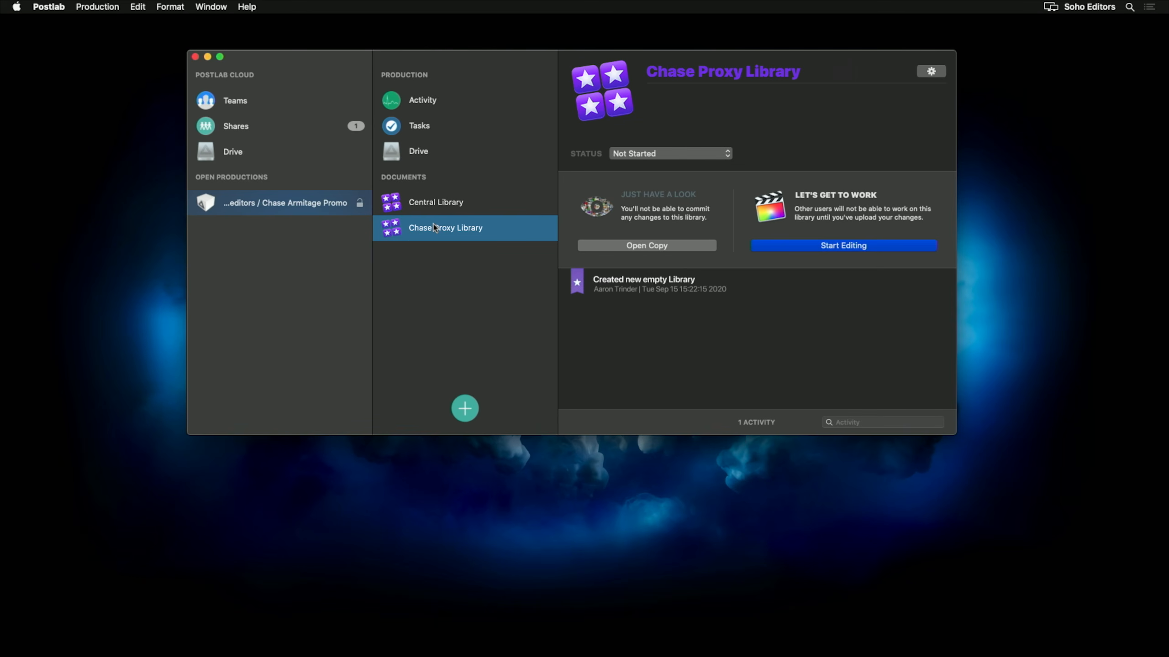
# Start editing the Chase Proxy Library and set its media storage location to the POSTLAB DRIVE MEDIA folder.
pyautogui.click(873, 246)
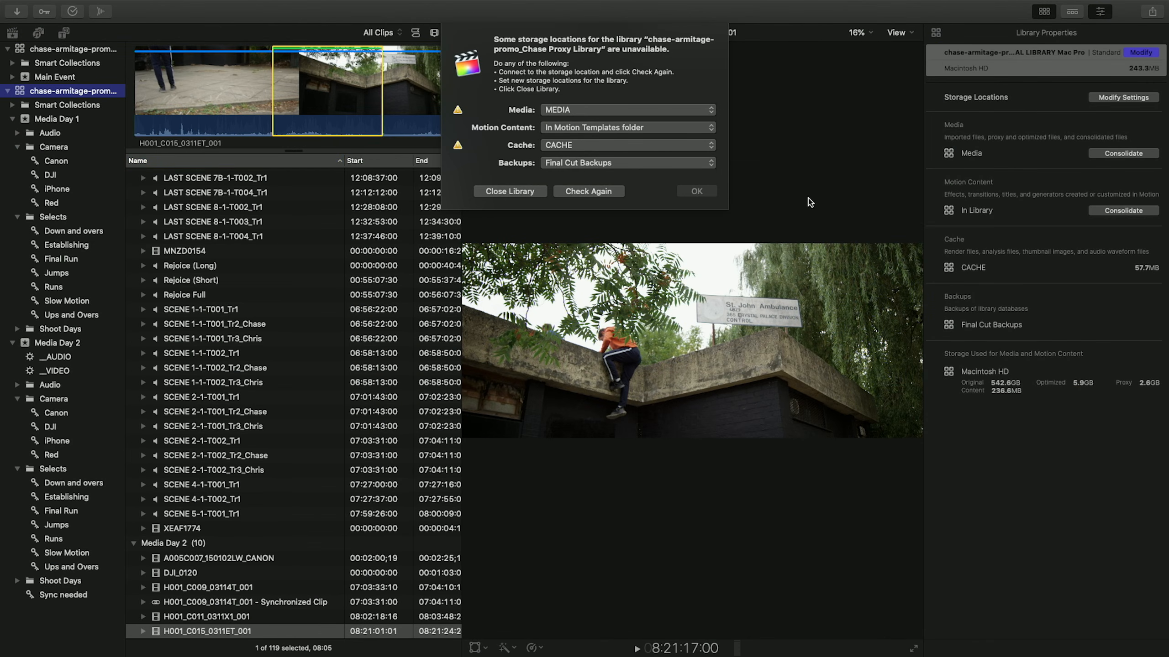
pyautogui.click(576, 114)
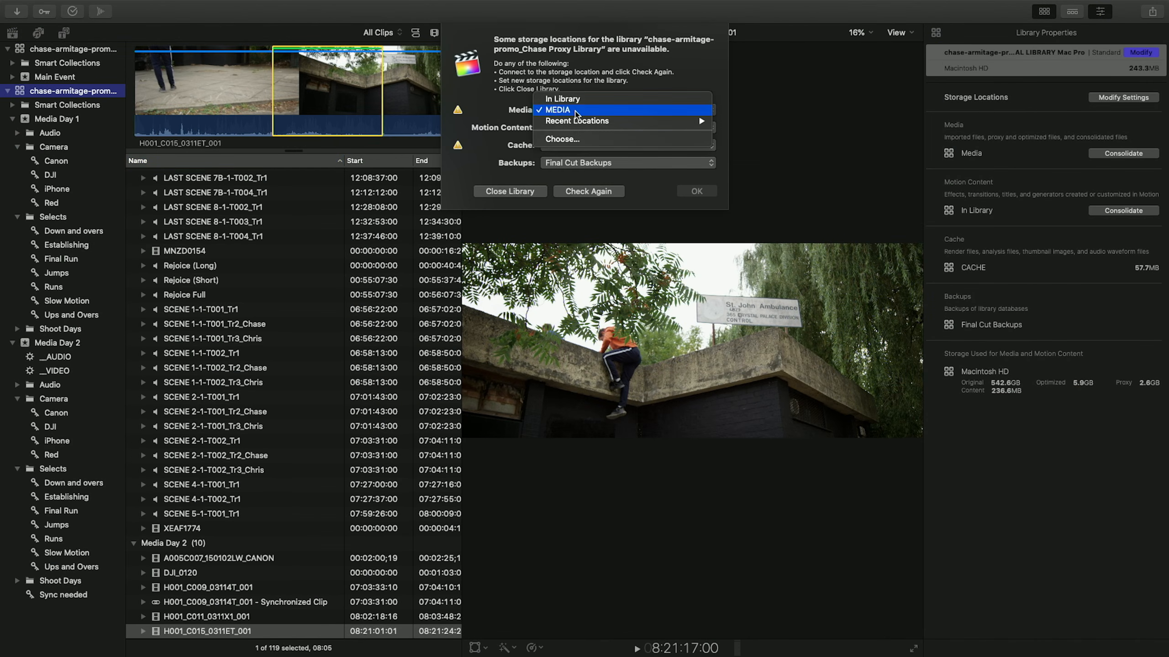
pyautogui.click(562, 141)
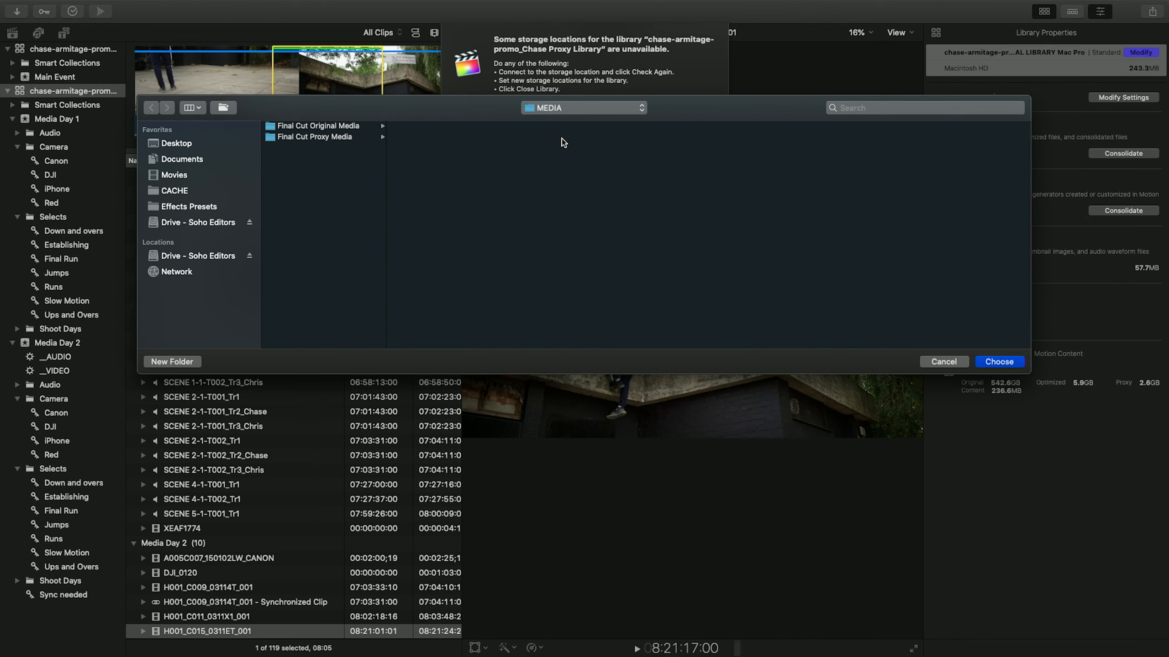
pyautogui.click(205, 256)
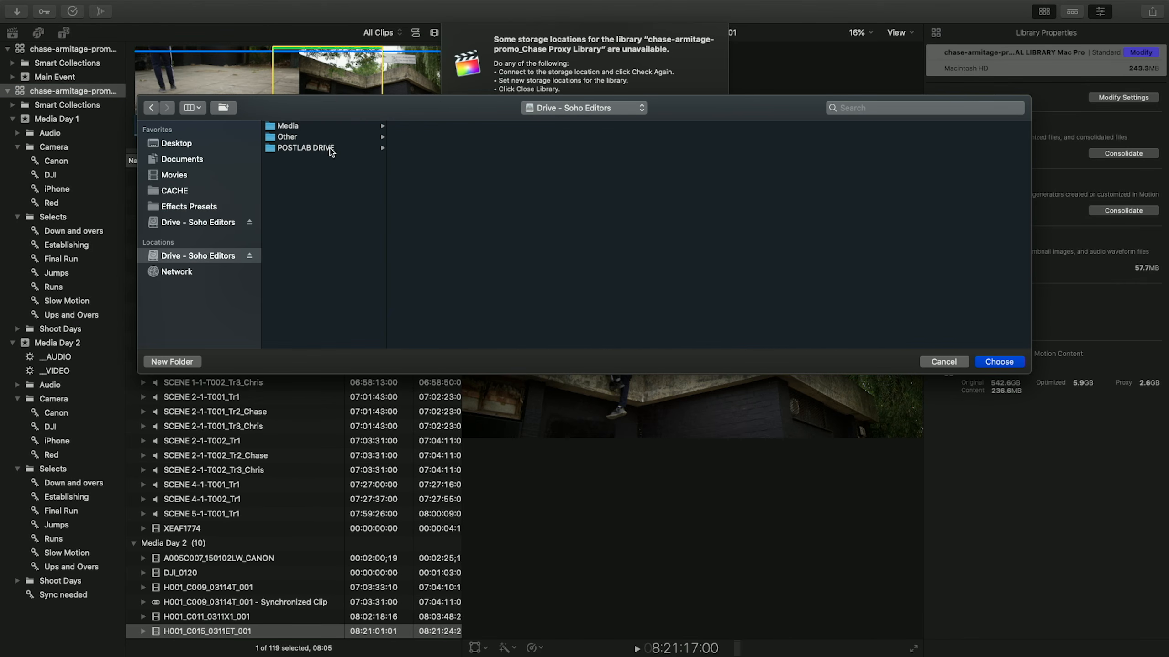
pyautogui.click(329, 148)
pyautogui.click(455, 126)
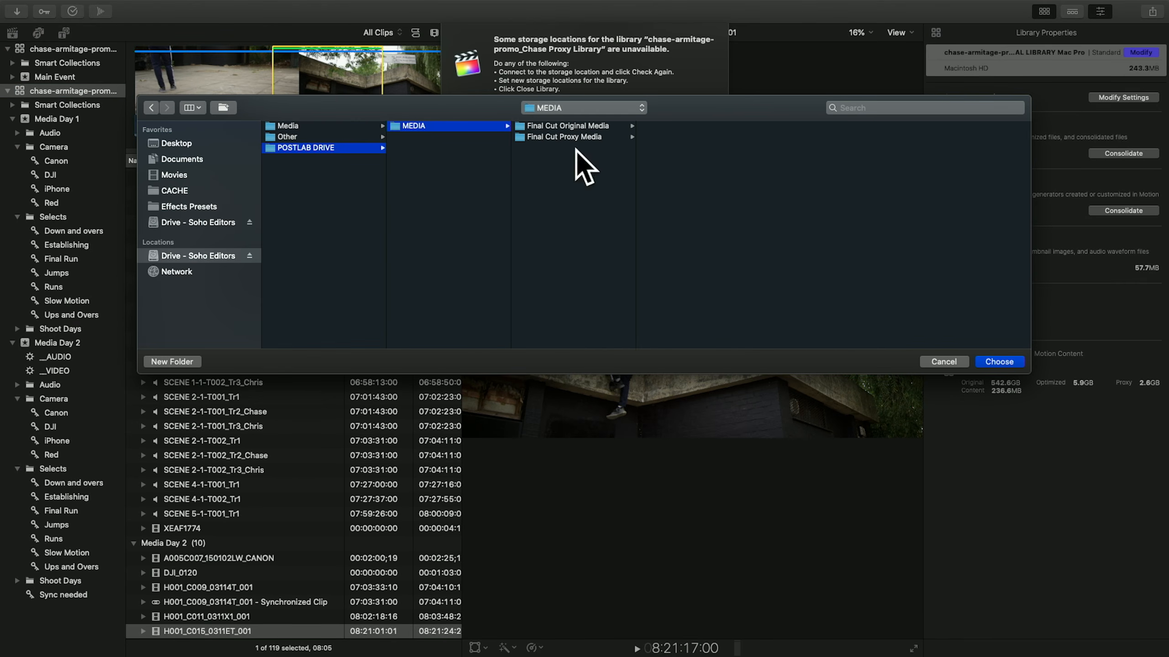
pyautogui.click(998, 362)
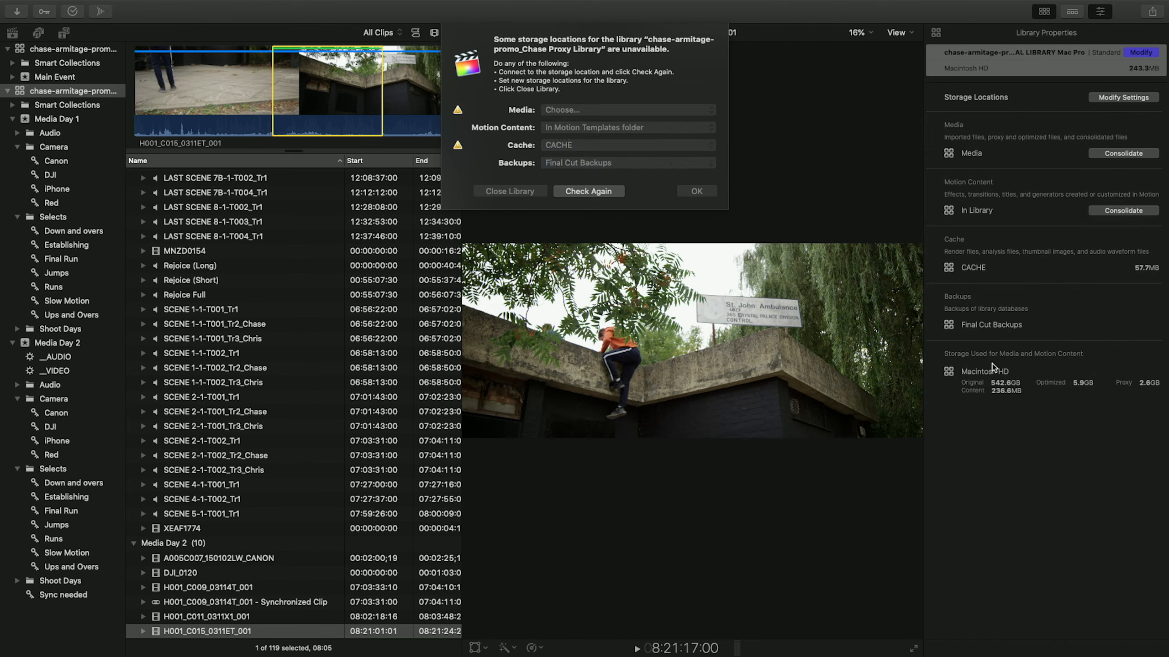
# Set motion content to In Library and the cache location to the CACHE folder, then confirm the storage locations.
pyautogui.click(584, 130)
pyautogui.click(578, 145)
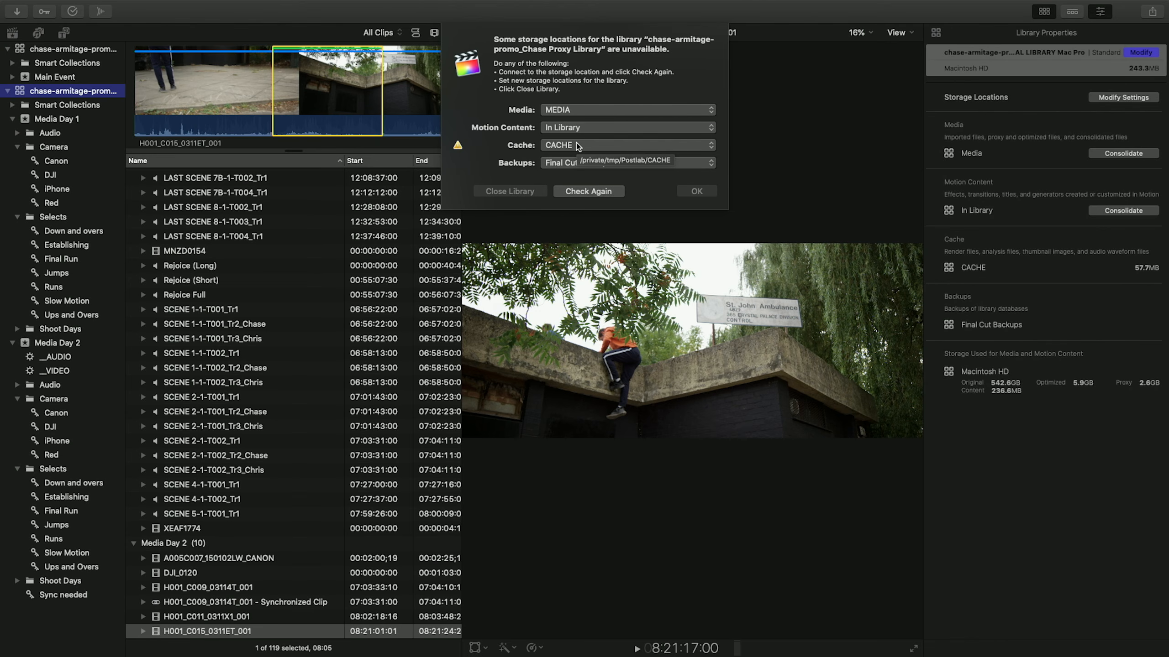
pyautogui.click(575, 147)
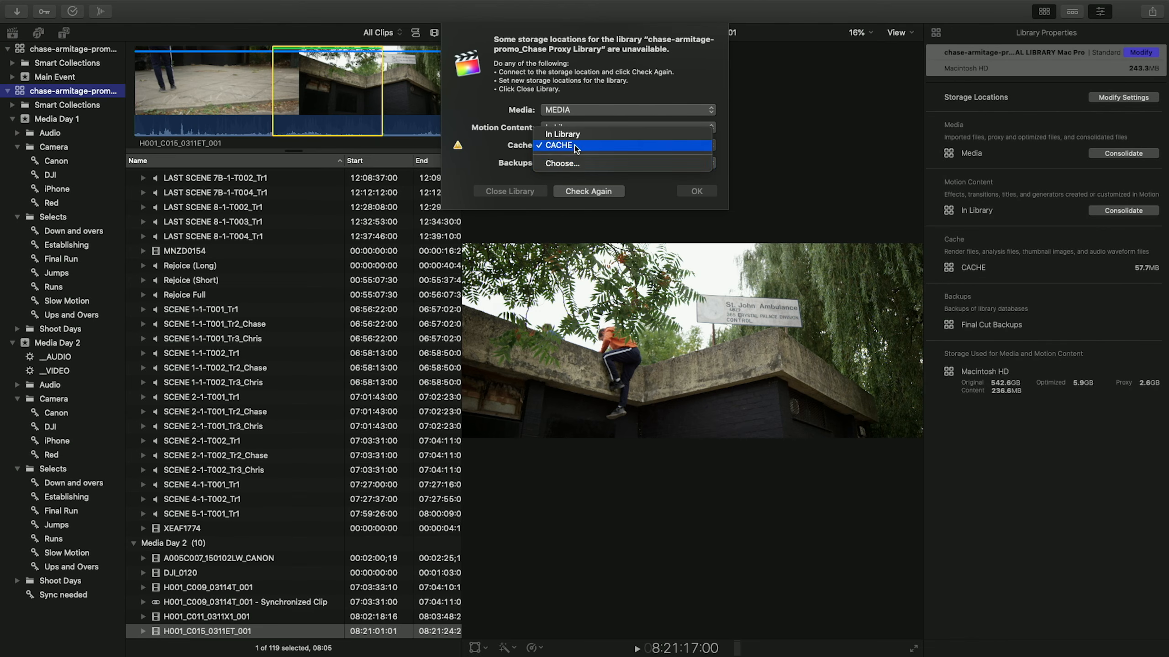
pyautogui.click(561, 162)
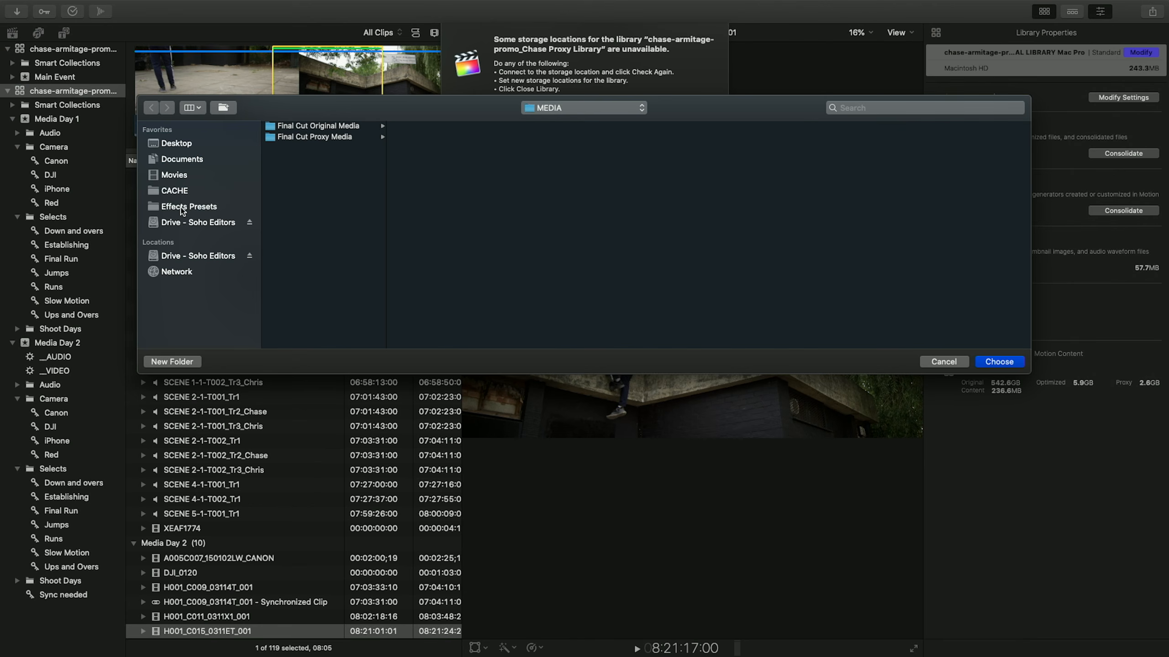
pyautogui.click(192, 193)
pyautogui.click(1016, 363)
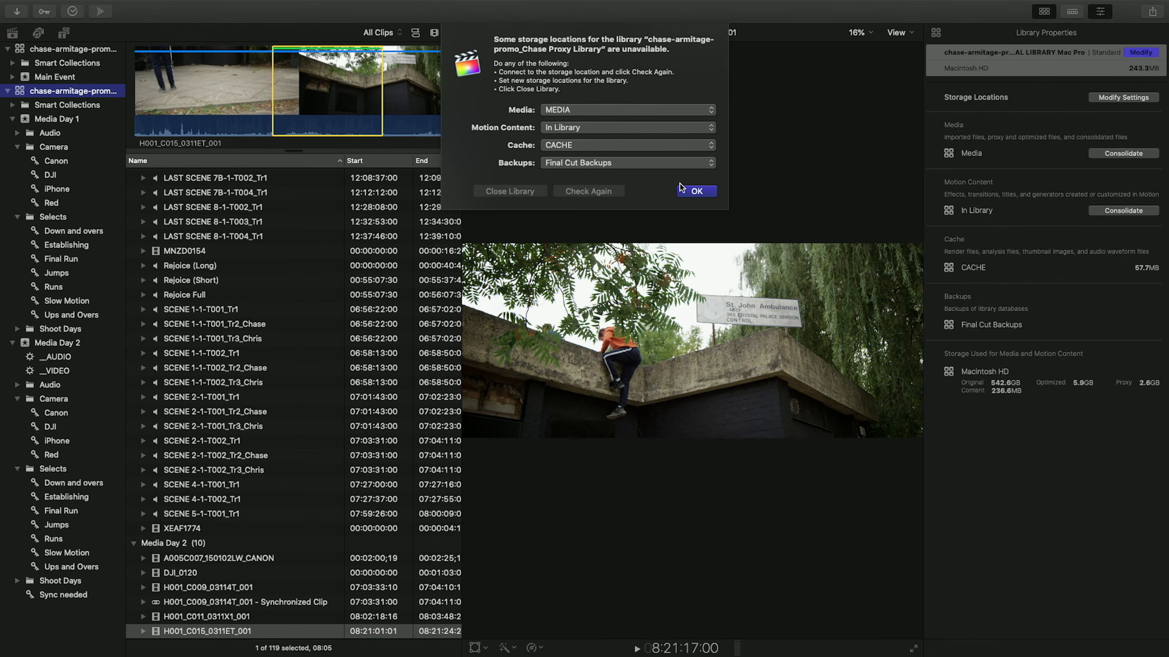
pyautogui.click(694, 192)
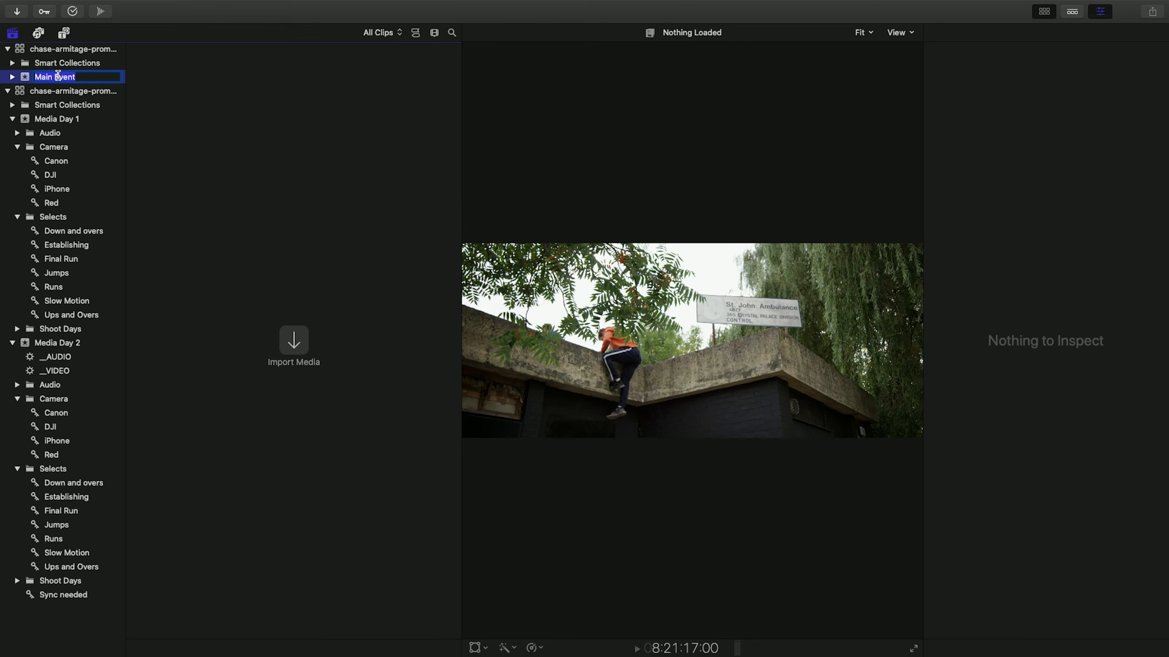
# Rename the event Main Event as Media.
pyautogui.write('Media')
pyautogui.press('Return')
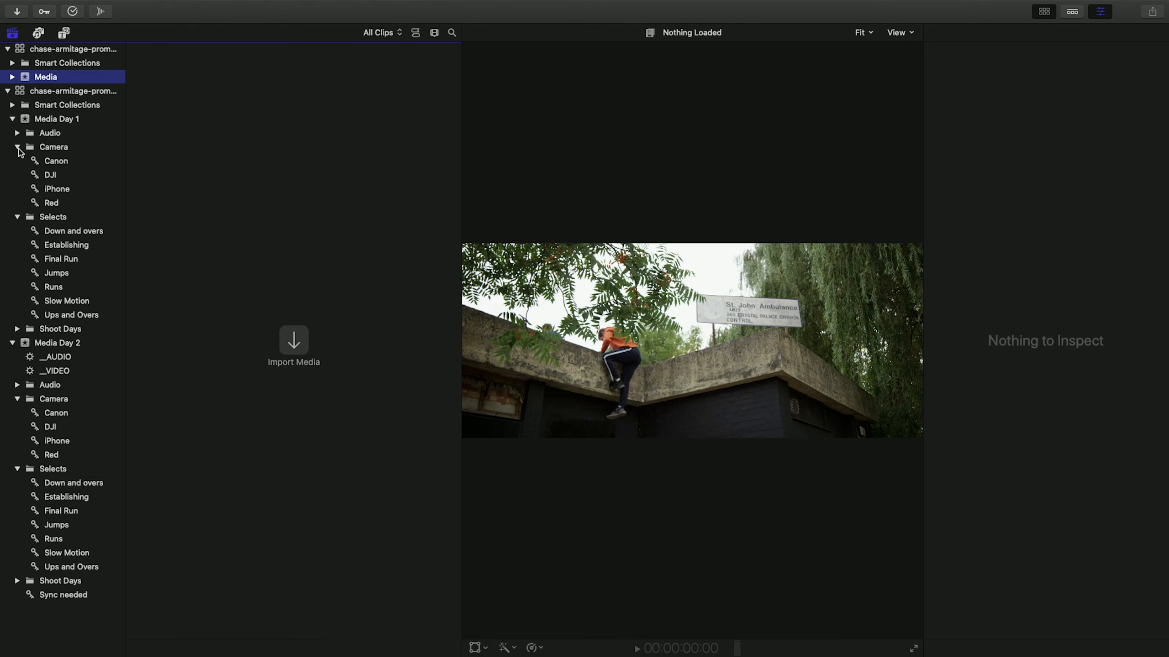
# Move the Audio, Camera, Selects and Shoot Days folders from Media Day 1 into the Media event.
pyautogui.click(17, 147)
pyautogui.click(17, 161)
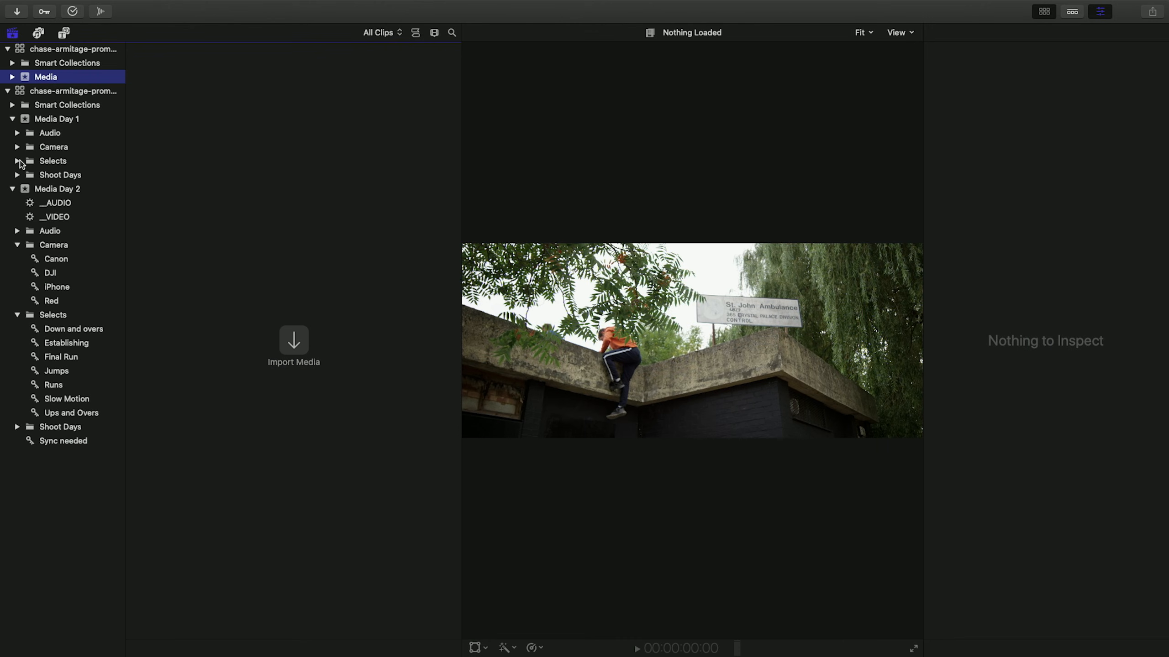
pyautogui.click(64, 132)
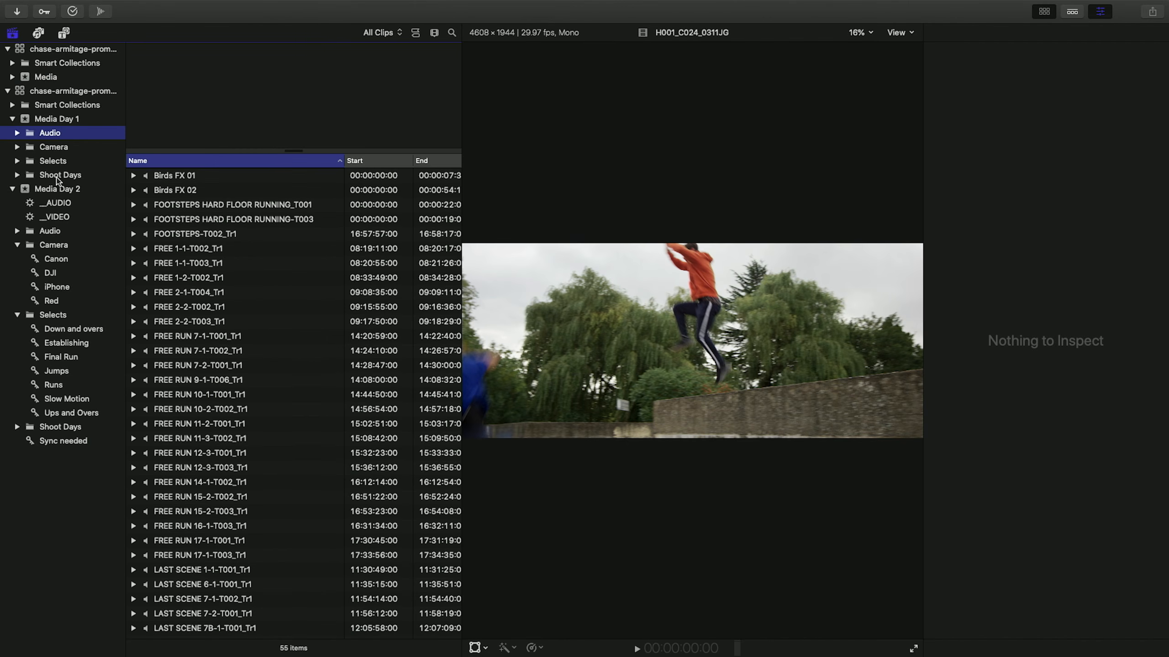
pyautogui.keyDown('shift'); pyautogui.click(58, 177); pyautogui.keyUp('shift')
pyautogui.moveTo(31, 135); pyautogui.dragTo(50, 80)
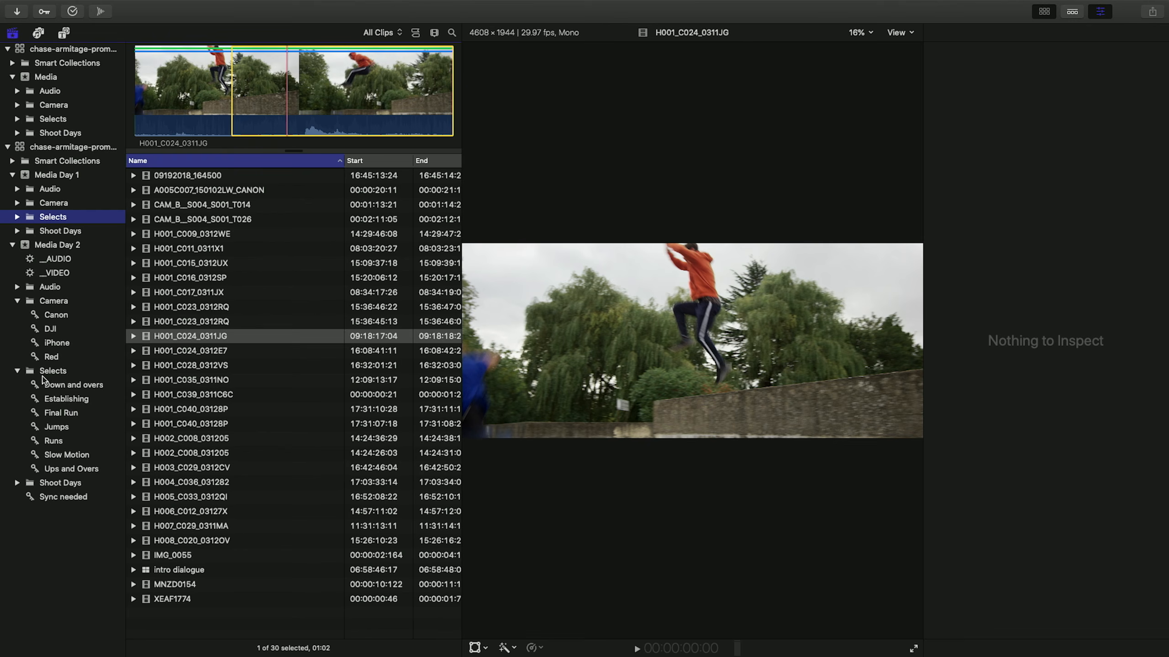
# Copy all Selects clips into the Media event with proxy media, choosing the POSTLAB DRIVE MEDIA folder as destination.
pyautogui.keyDown('super'); pyautogui.click(52, 371); pyautogui.keyUp('super')
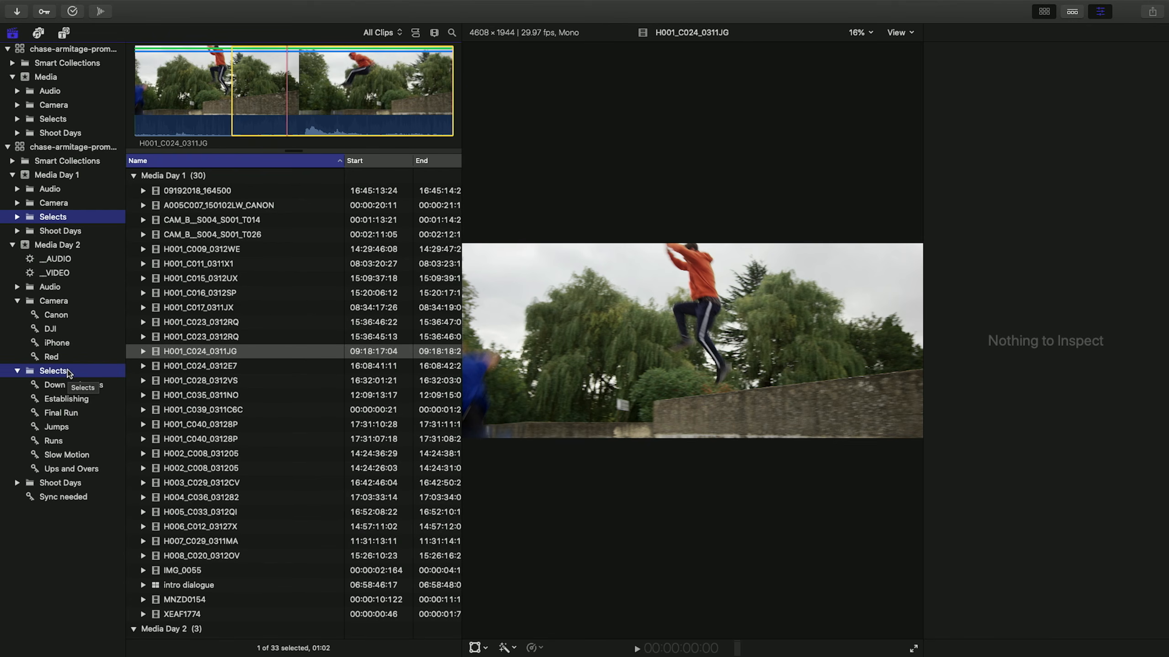
pyautogui.click(202, 250)
pyautogui.press('super+a')
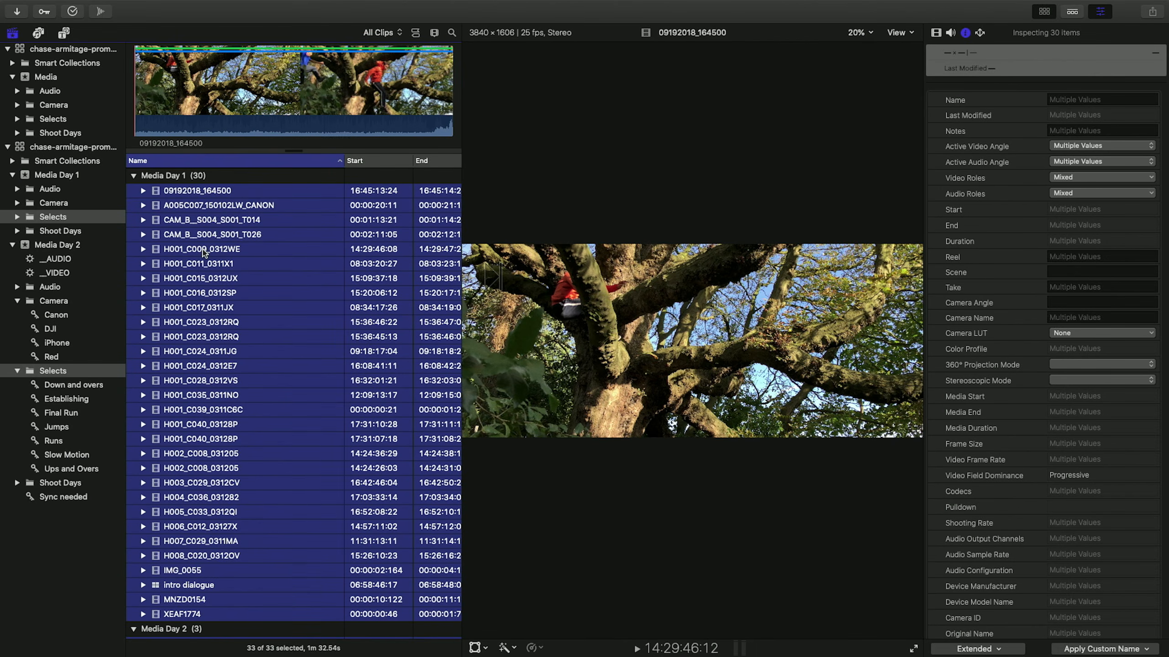
pyautogui.moveTo(202, 251); pyautogui.dragTo(64, 84)
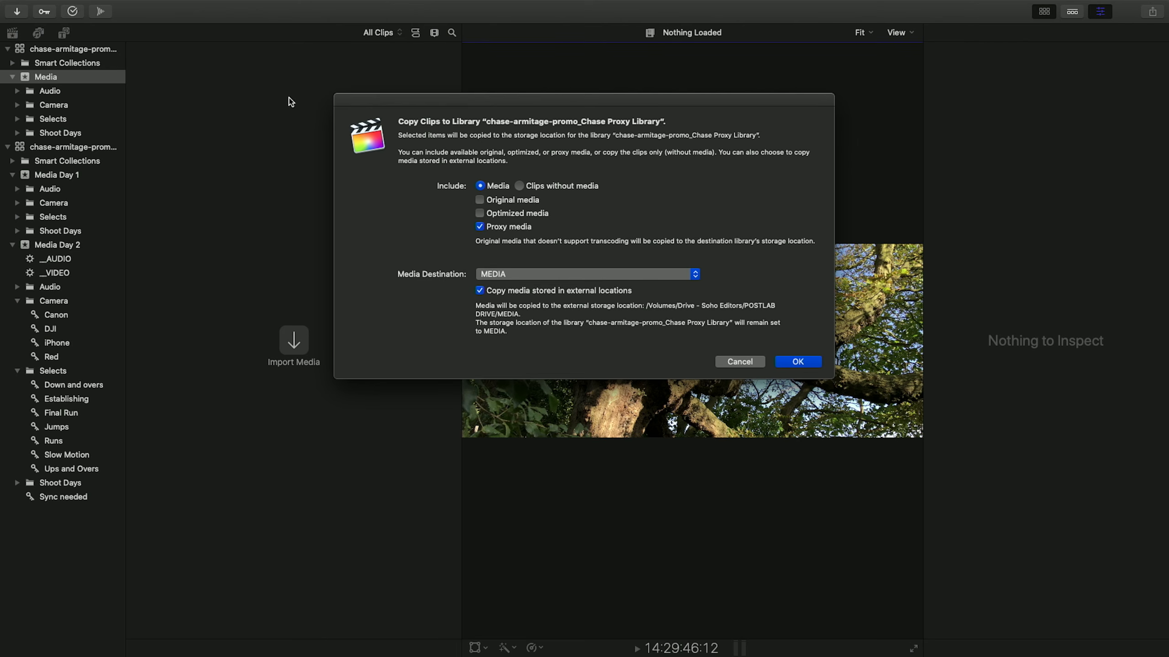
pyautogui.click(585, 275)
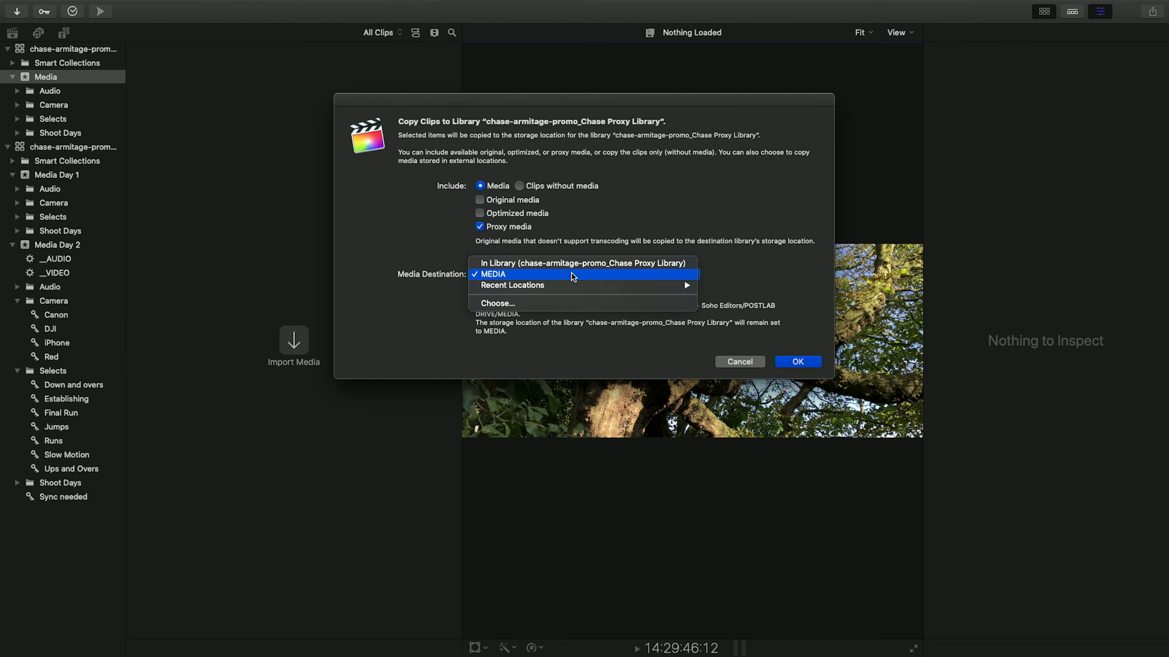
pyautogui.click(549, 304)
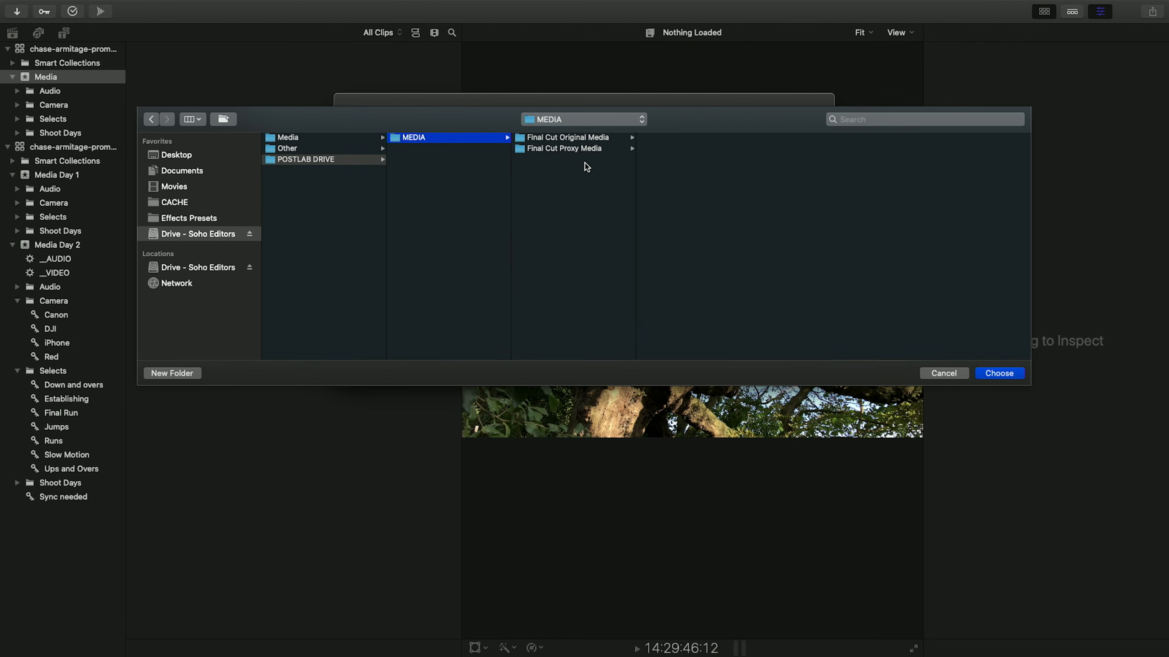
pyautogui.click(1001, 374)
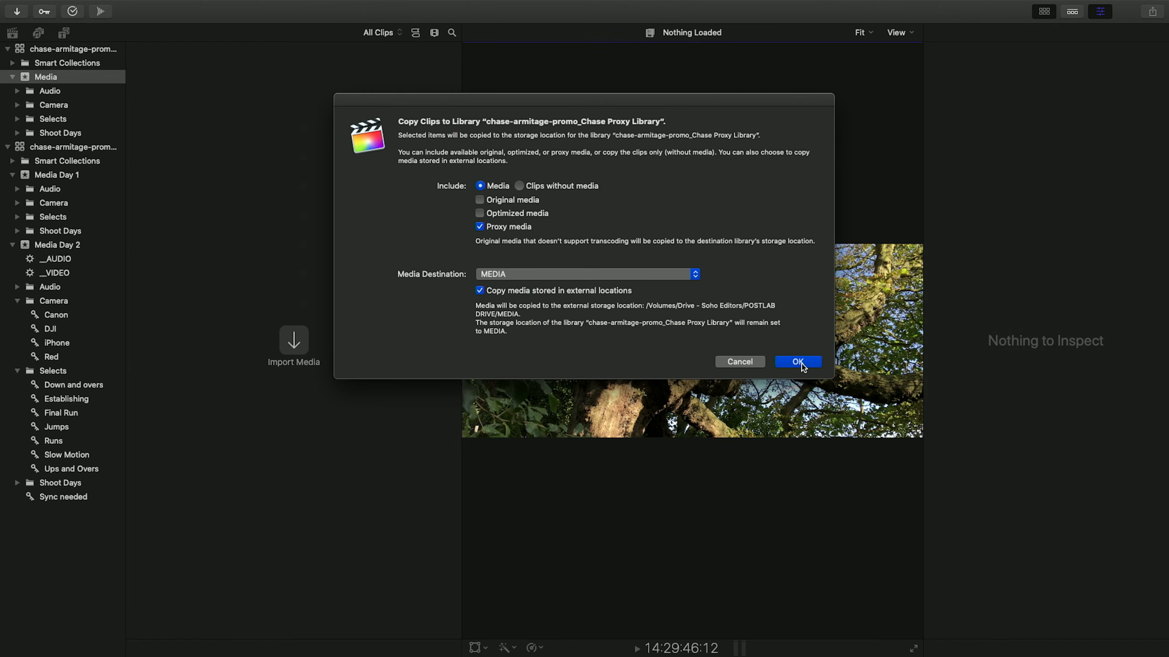
pyautogui.click(801, 364)
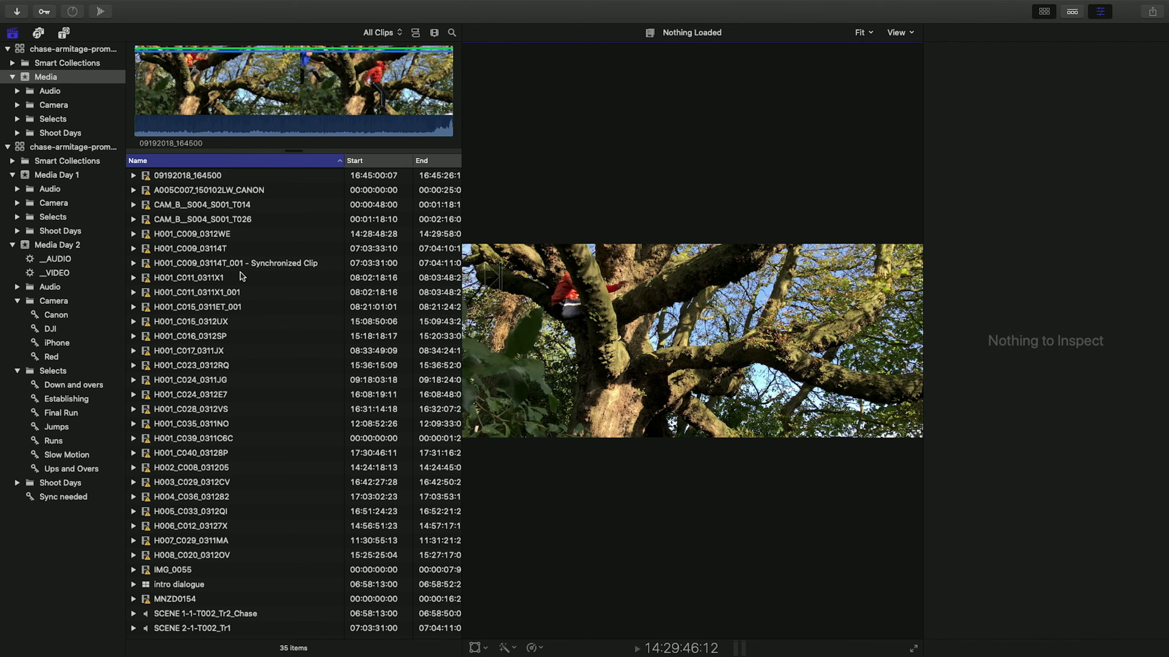
# Collapse the original library and inspect the Selects folder inside the Media event.
pyautogui.click(8, 147)
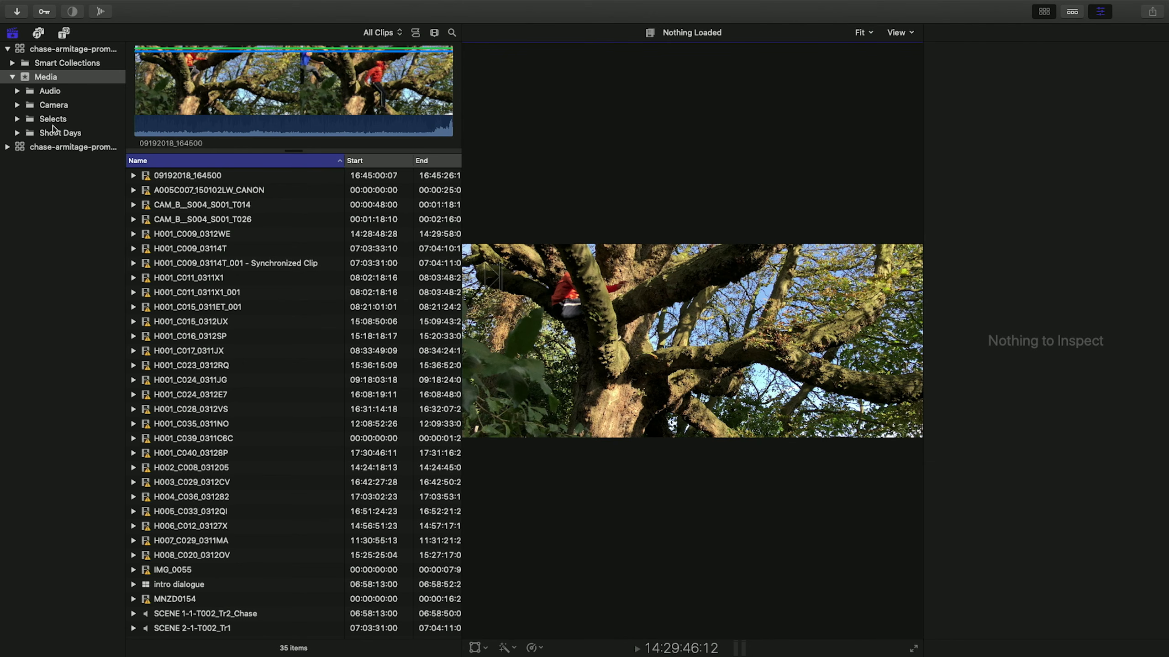
pyautogui.click(69, 121)
pyautogui.click(70, 121)
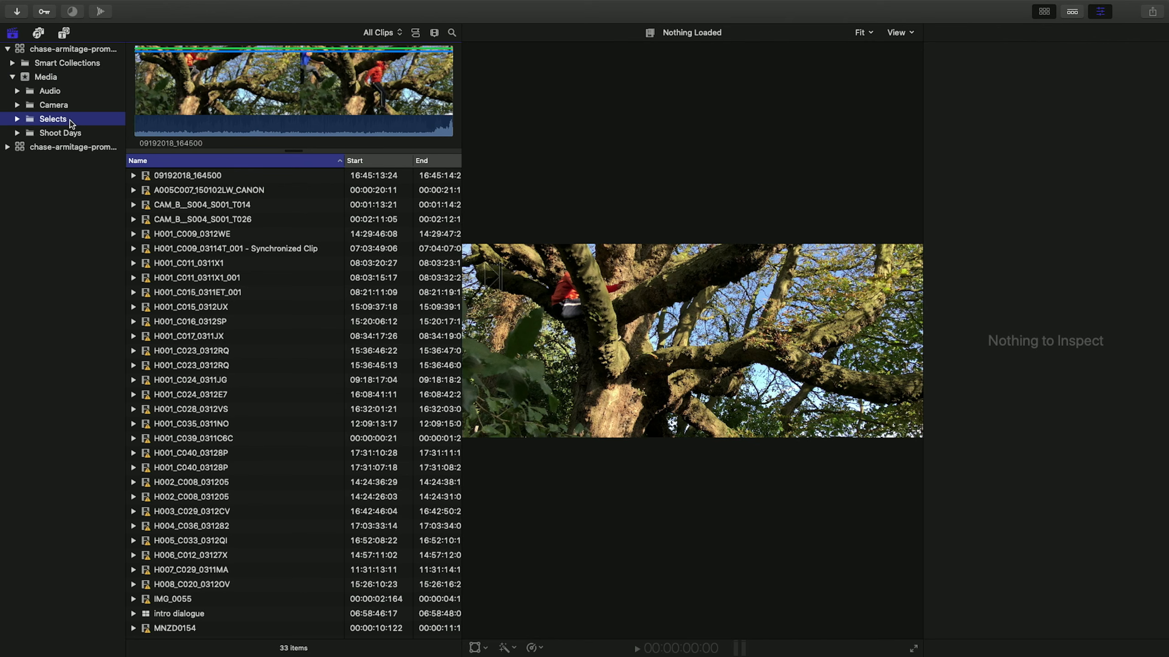
pyautogui.click(17, 119)
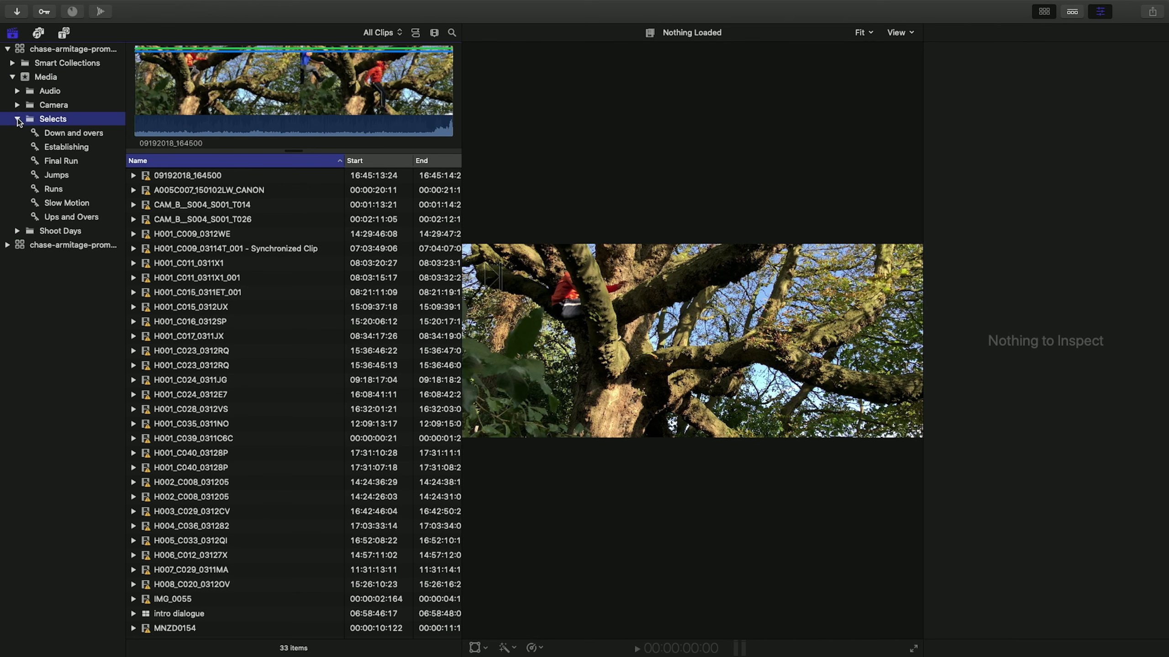
pyautogui.click(18, 120)
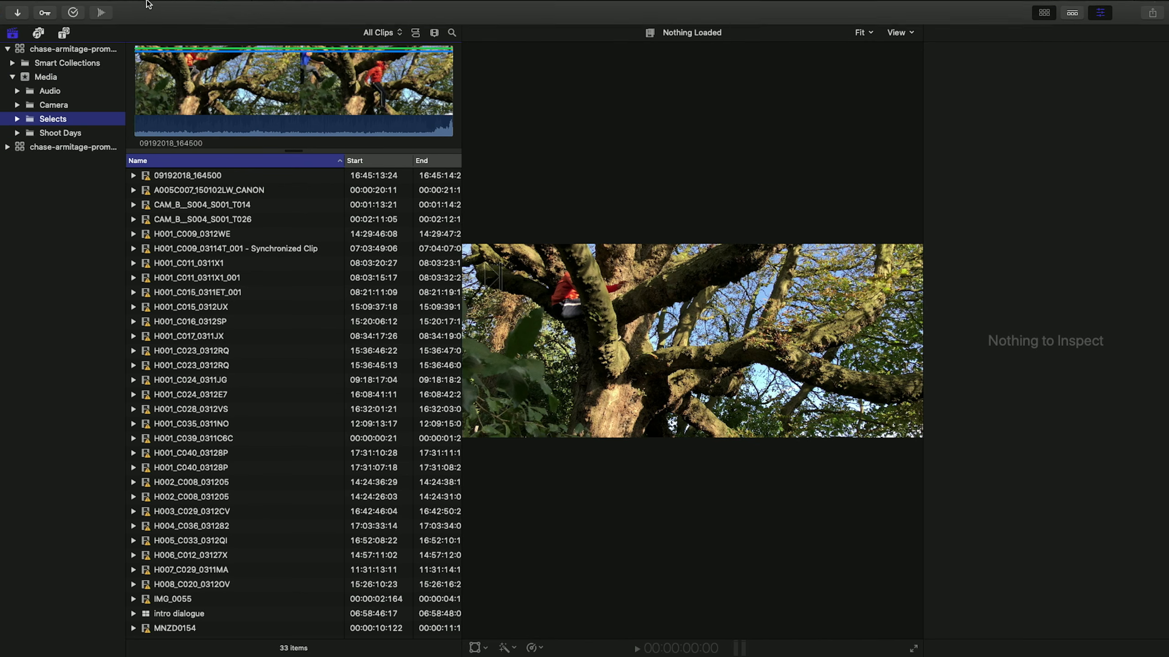
# Create a new event named Projects in the Chase Proxy Library.
pyautogui.moveTo(106, 9)
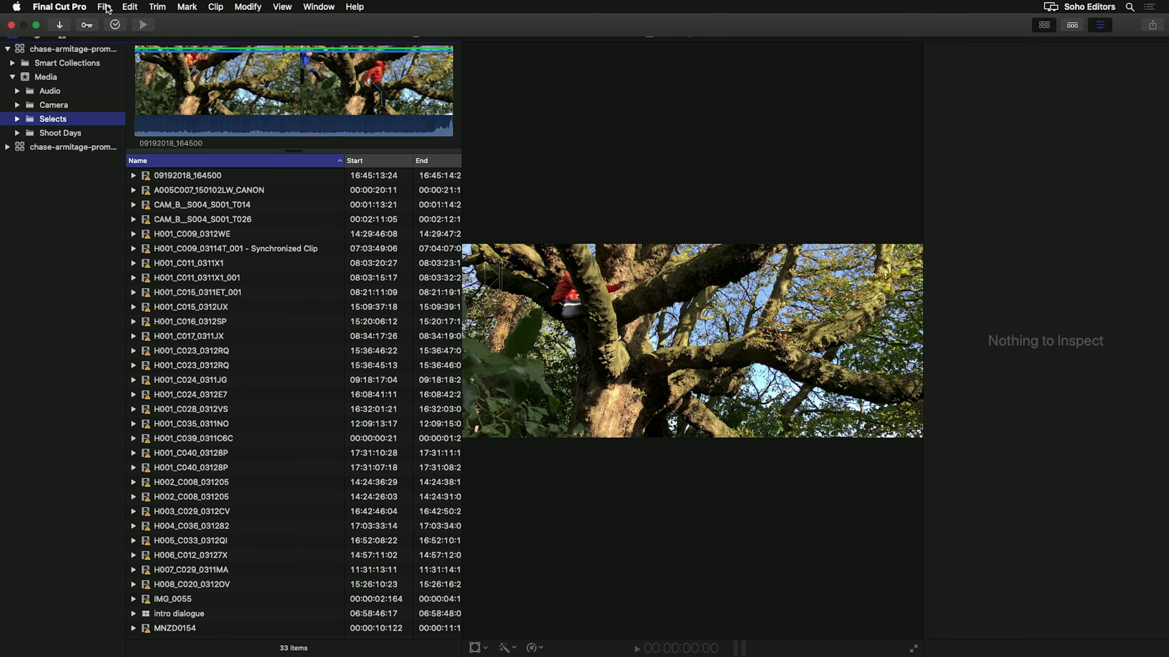
pyautogui.click(105, 8)
pyautogui.click(388, 36)
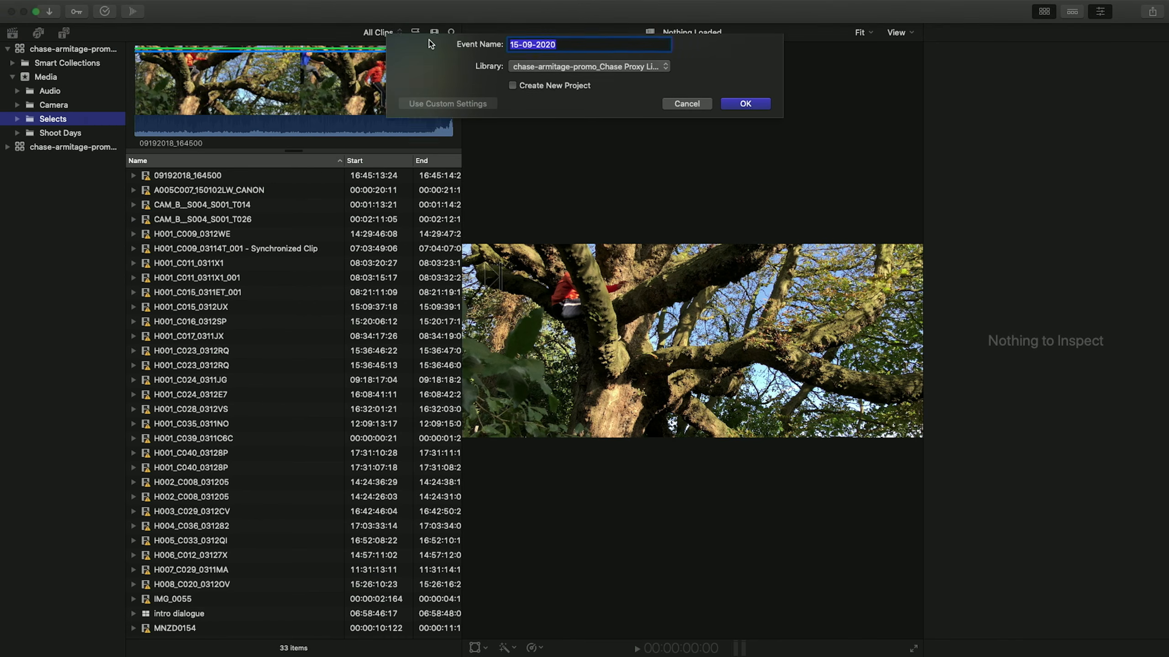
pyautogui.write('Projects')
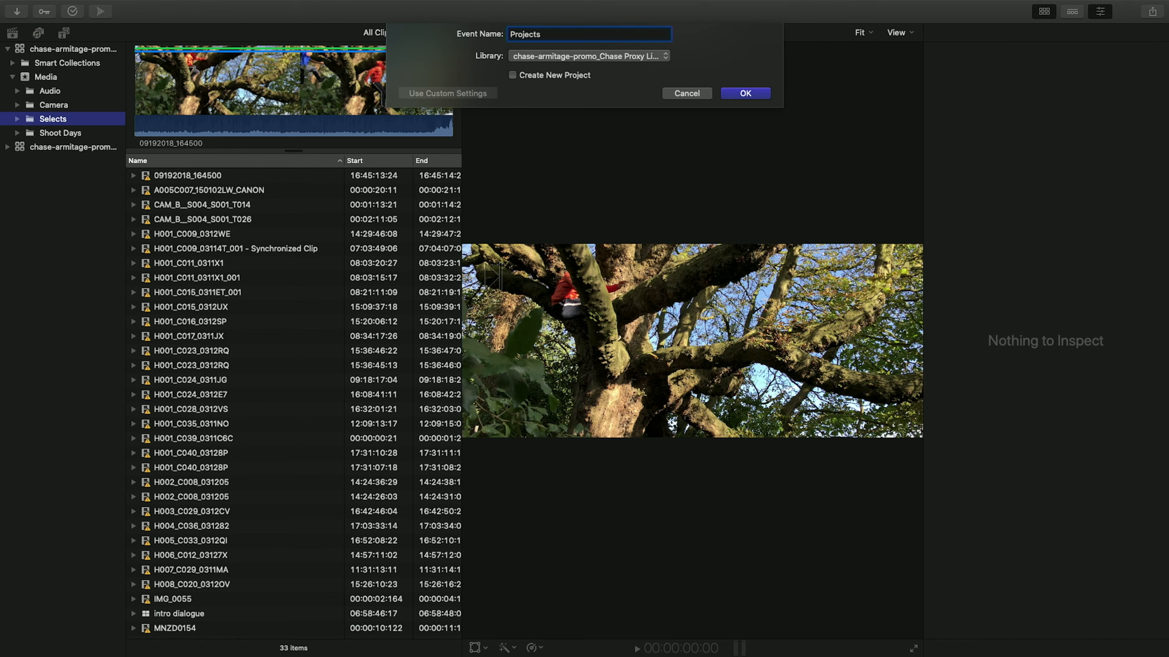
pyautogui.press('Return')
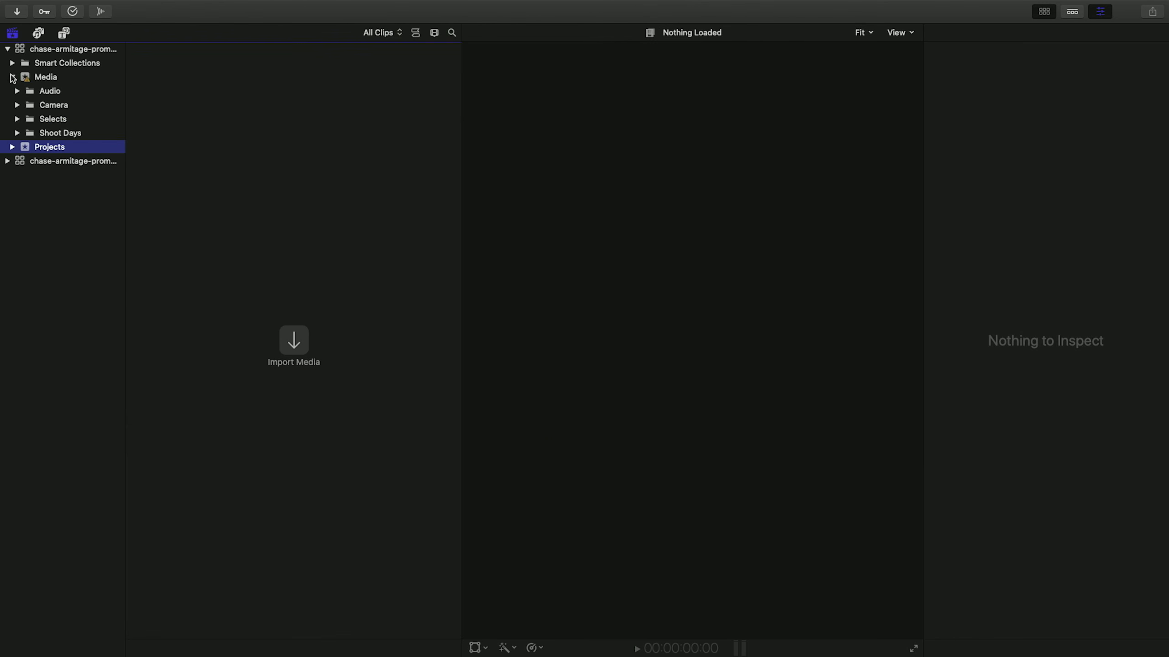
# Open the Selects folder of the Media event and switch viewer media playback to Proxy Only.
pyautogui.click(47, 78)
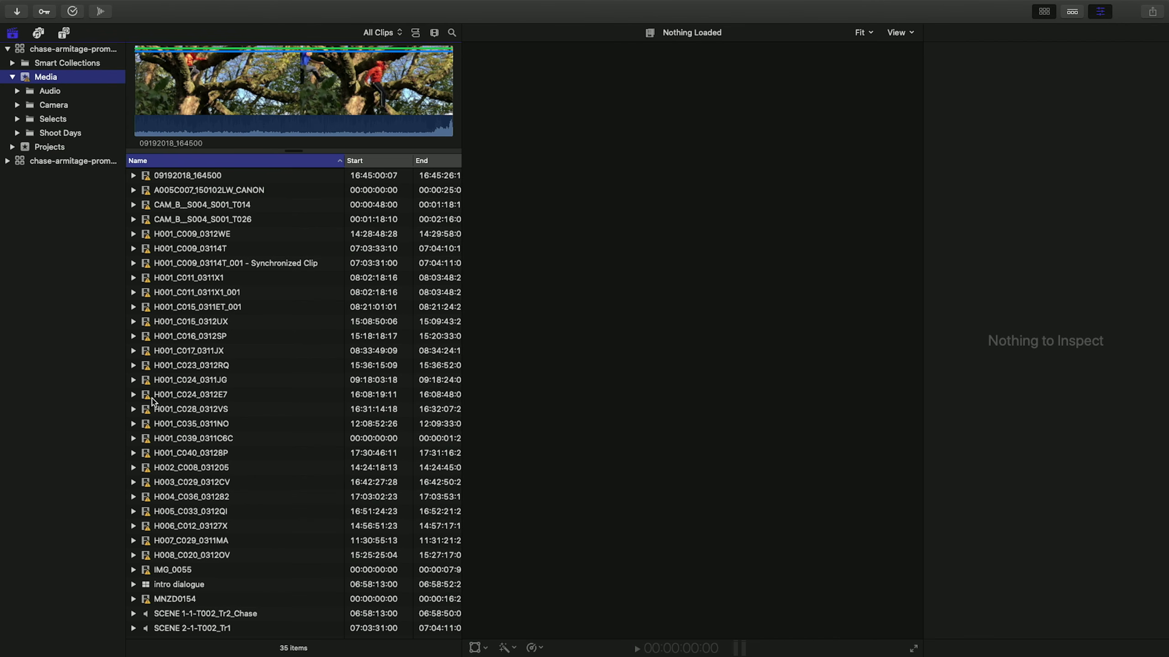
pyautogui.click(54, 120)
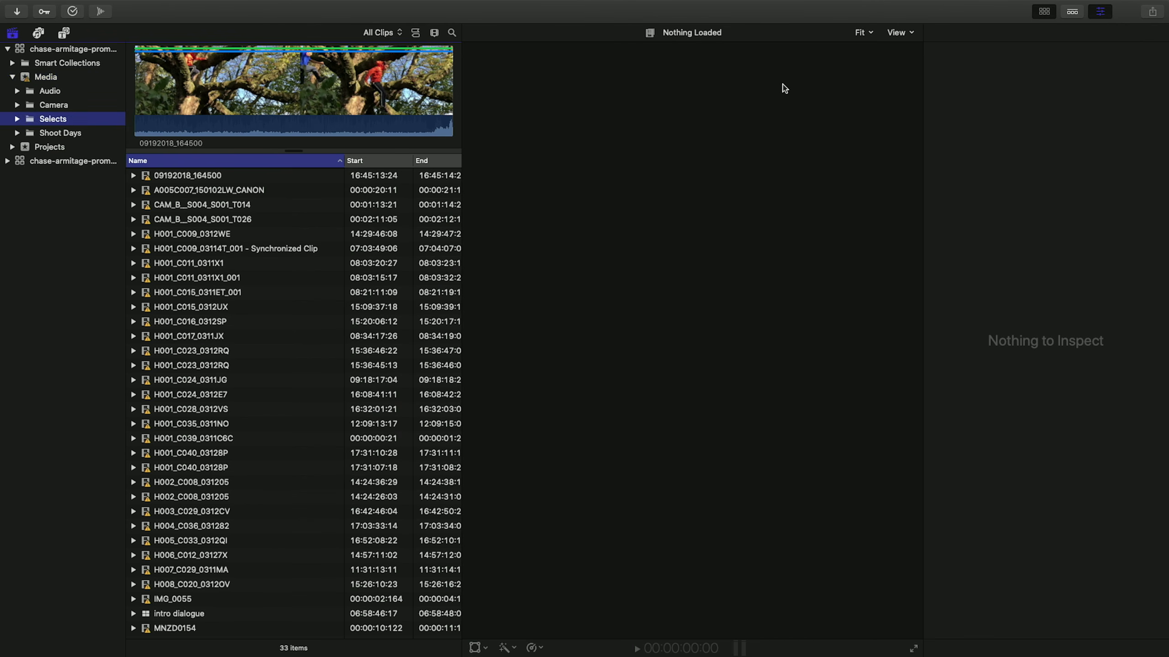
pyautogui.click(903, 32)
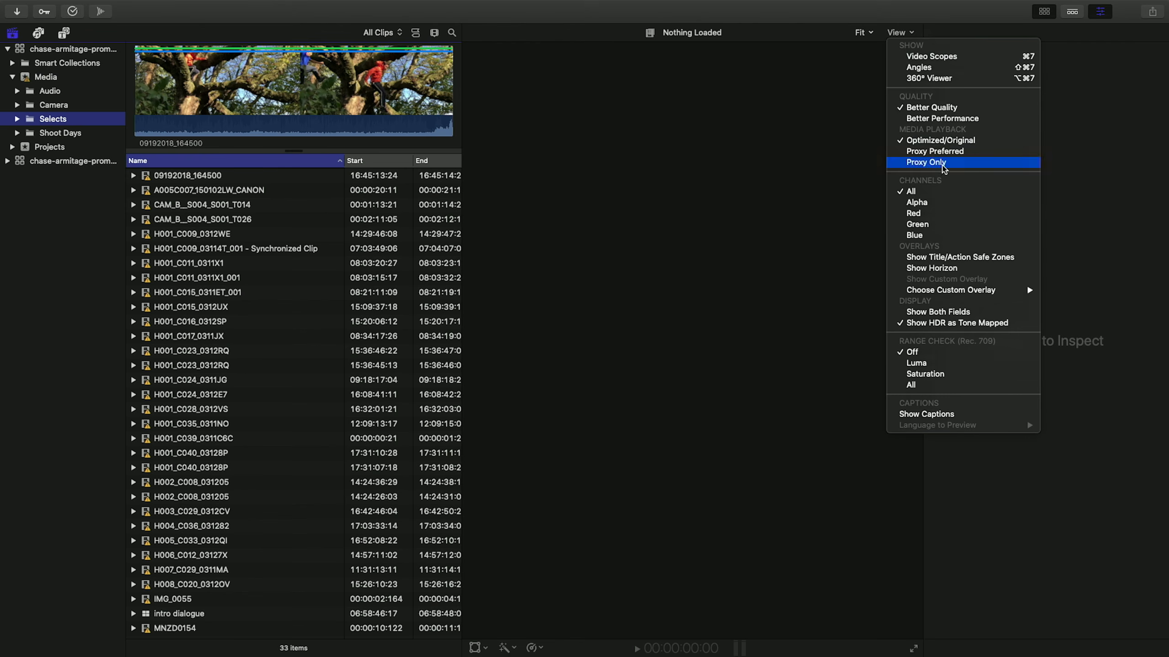
pyautogui.click(957, 168)
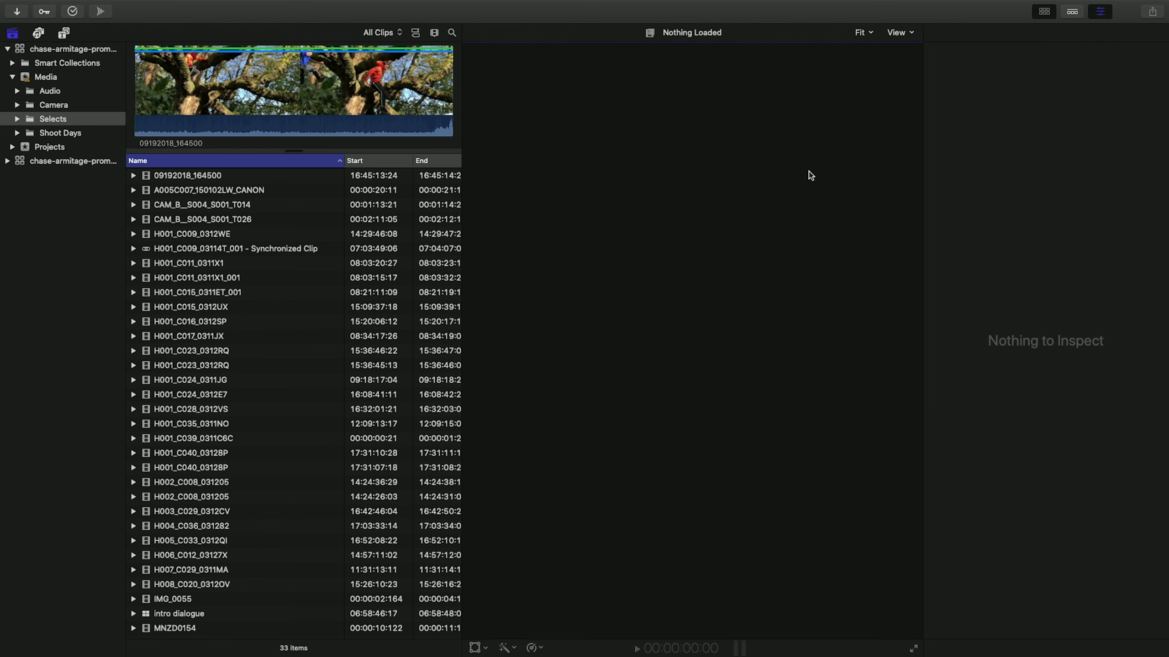
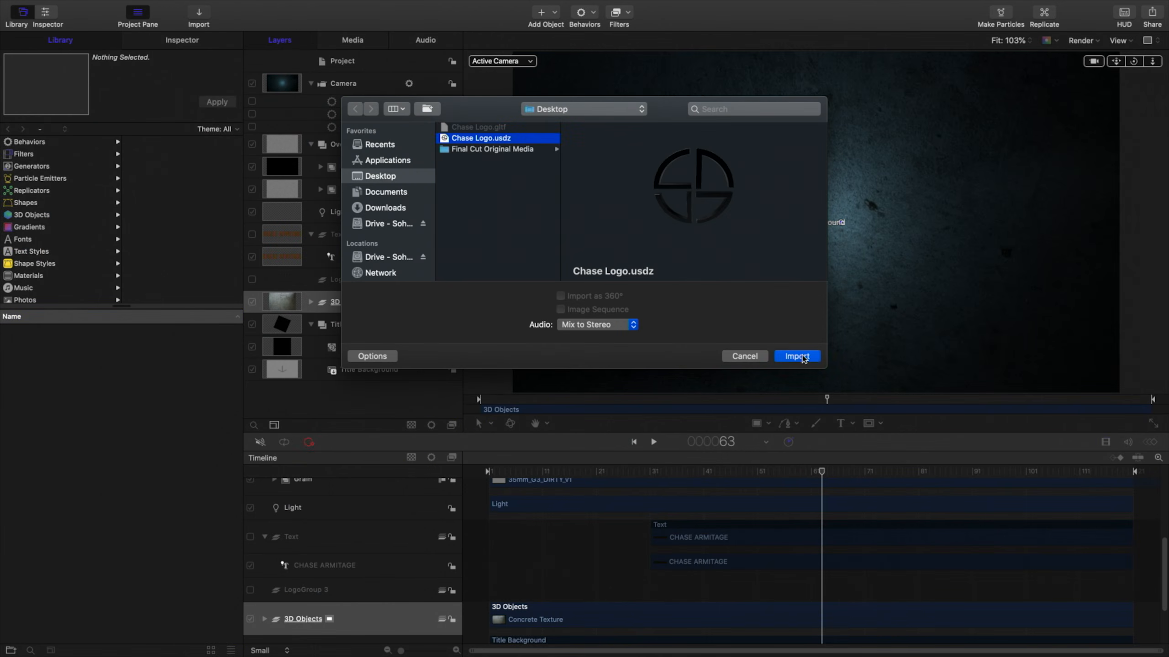
# Import the Chase Logo.usdz 3D model from the Desktop.
pyautogui.click(798, 355)
pyautogui.moveTo(849, 157); pyautogui.dragTo(865, 198)
pyautogui.moveTo(815, 233); pyautogui.dragTo(826, 248)
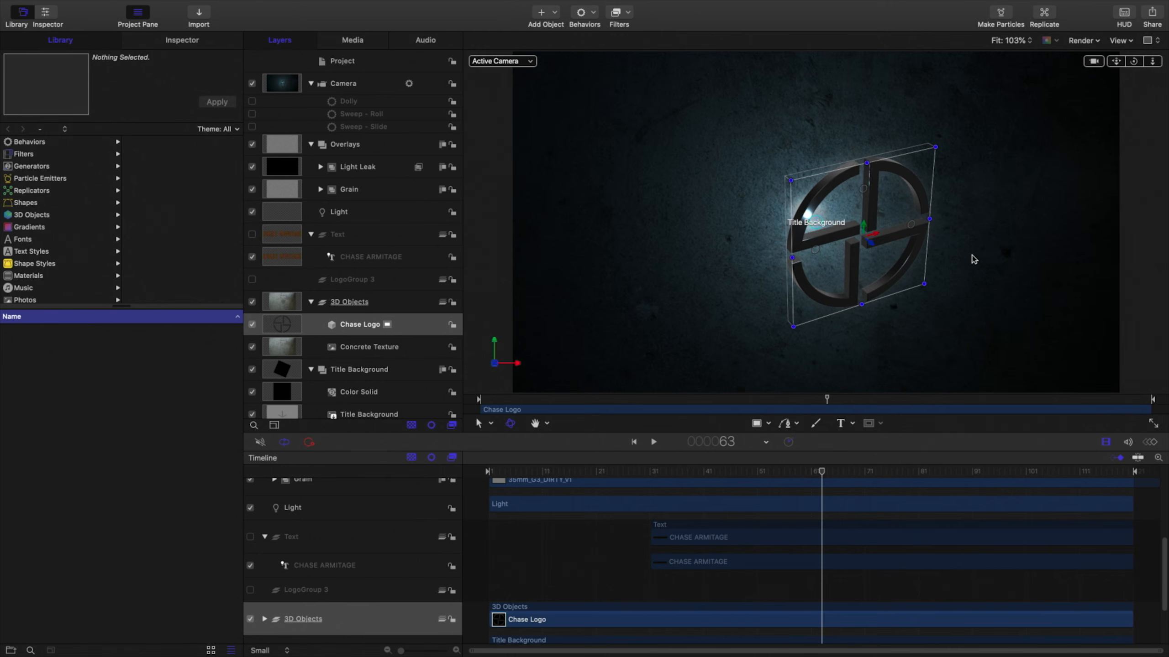
pyautogui.press('super+z')
pyautogui.press('super+z')
pyautogui.press('super+z')
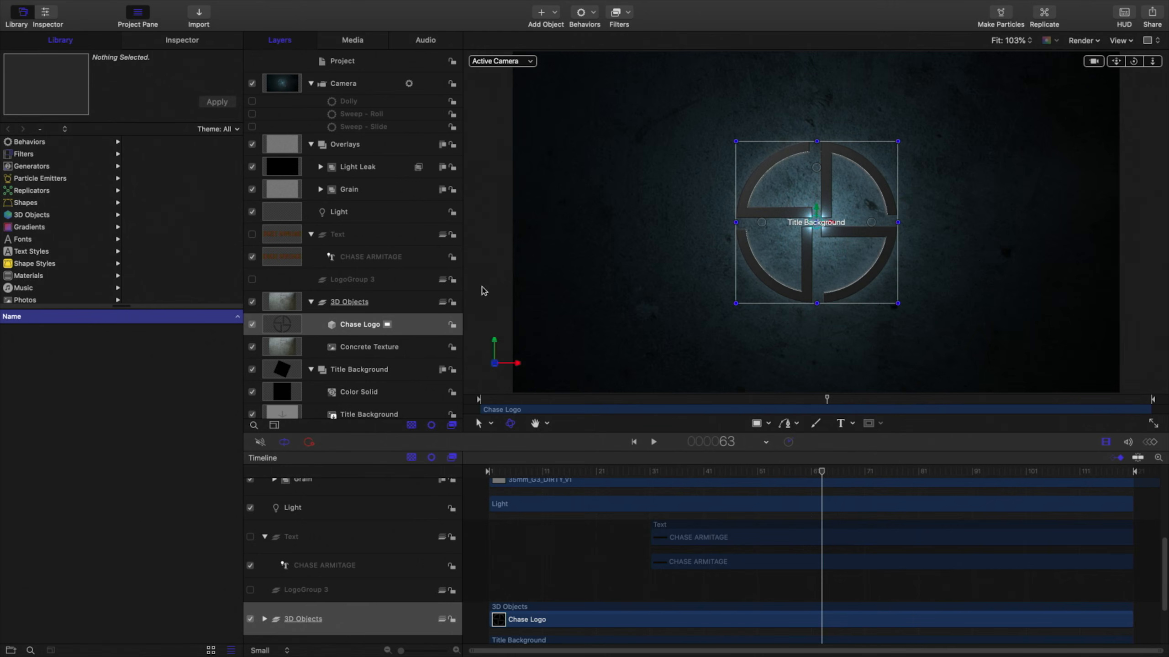
# Increase the Chase Logo's depth in the Left view and return to the Active Camera view.
pyautogui.click(472, 365)
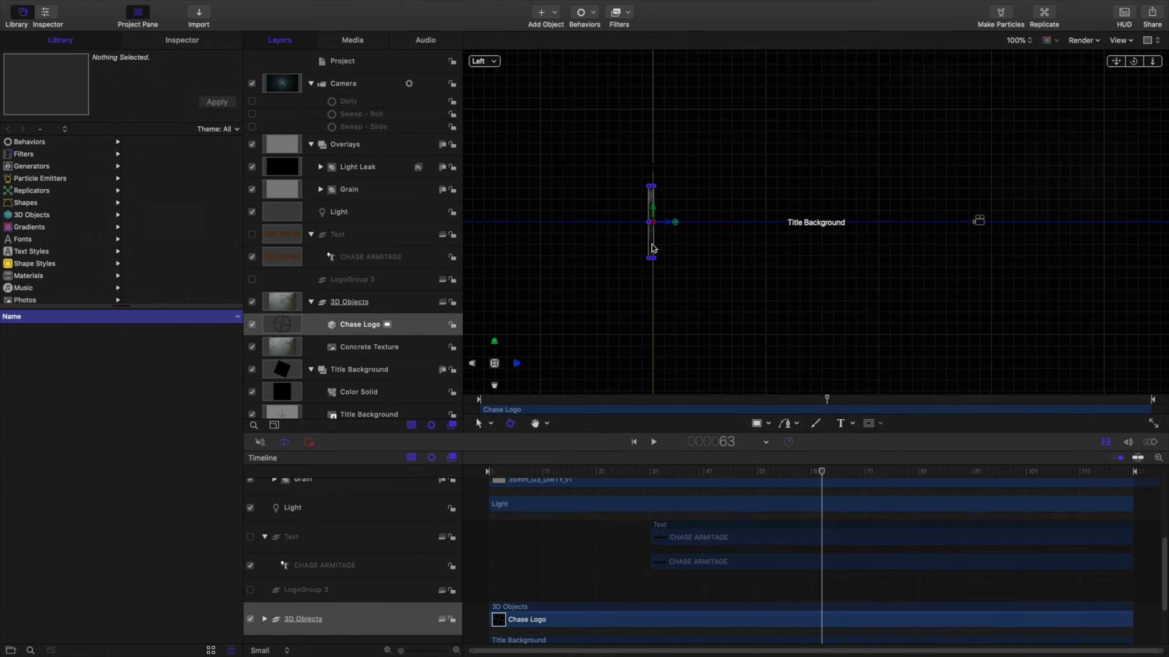
pyautogui.moveTo(668, 228)
pyautogui.mouseDown()
pyautogui.moveTo(719, 230)
pyautogui.moveTo(664, 237)
pyautogui.mouseUp()
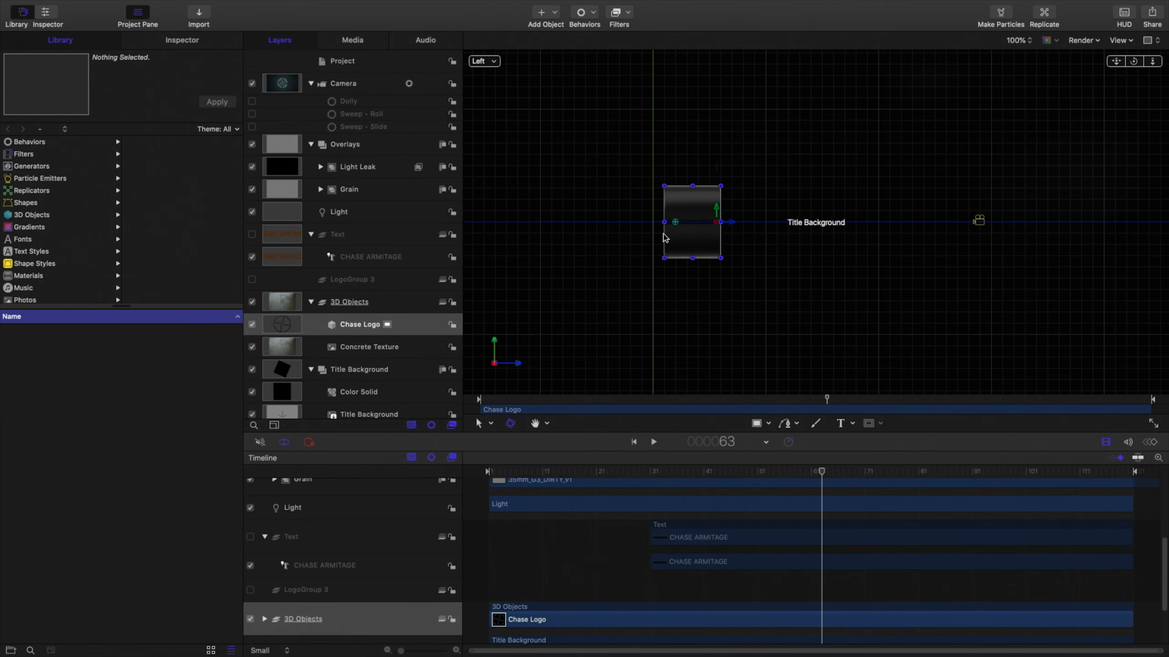
pyautogui.click(491, 60)
pyautogui.click(501, 65)
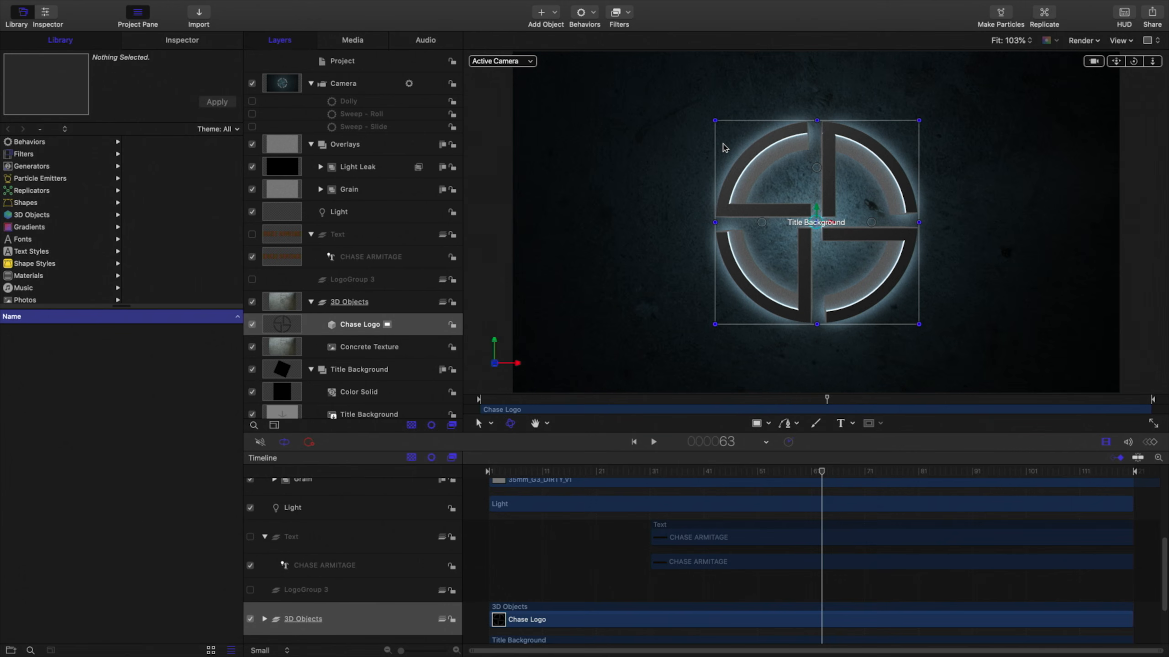
# Add a Move behavior to Chase Logo with Z position 2500 px, direction From and speed Decelerate.
pyautogui.press('super+3')
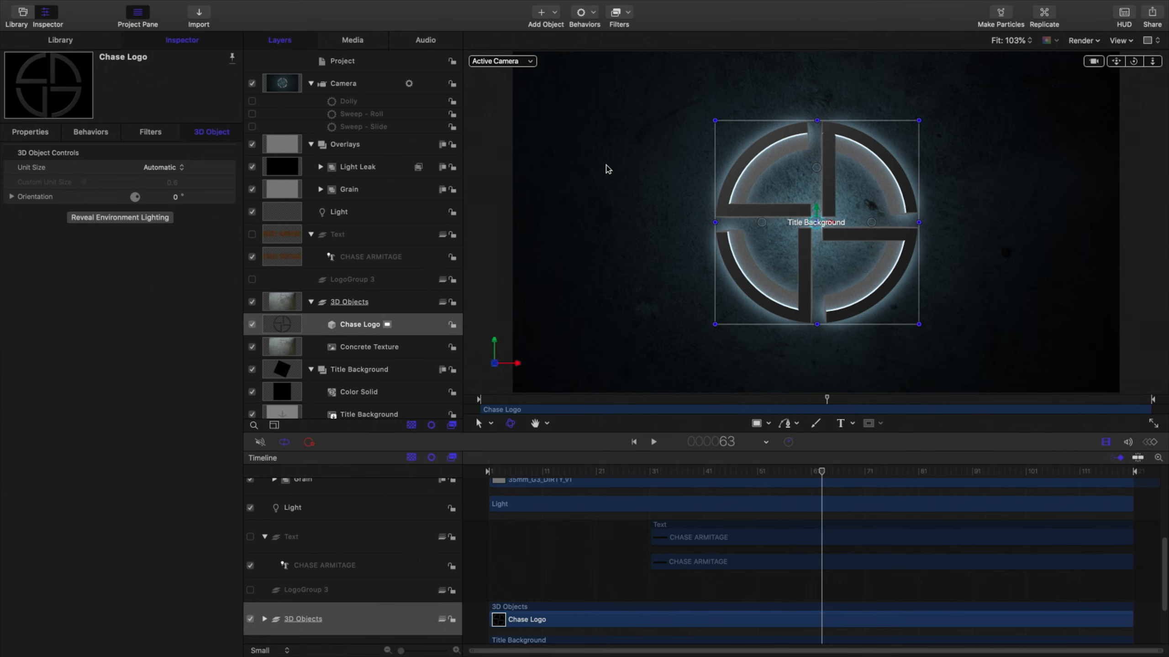
pyautogui.click(9, 134)
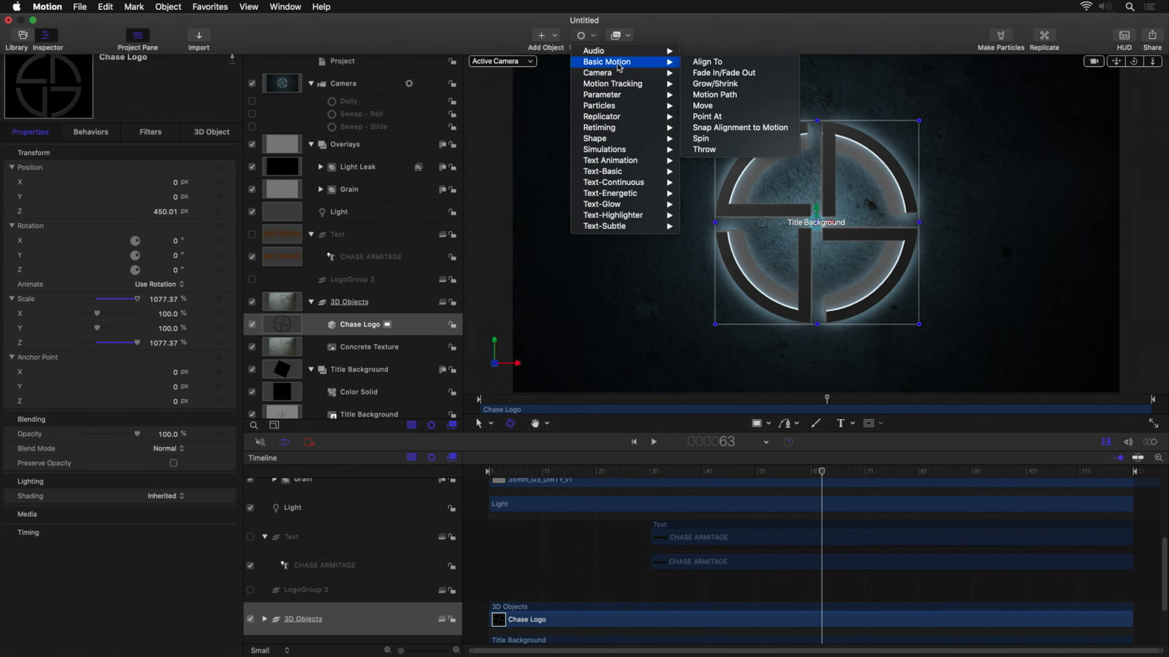
pyautogui.click(714, 109)
pyautogui.click(12, 168)
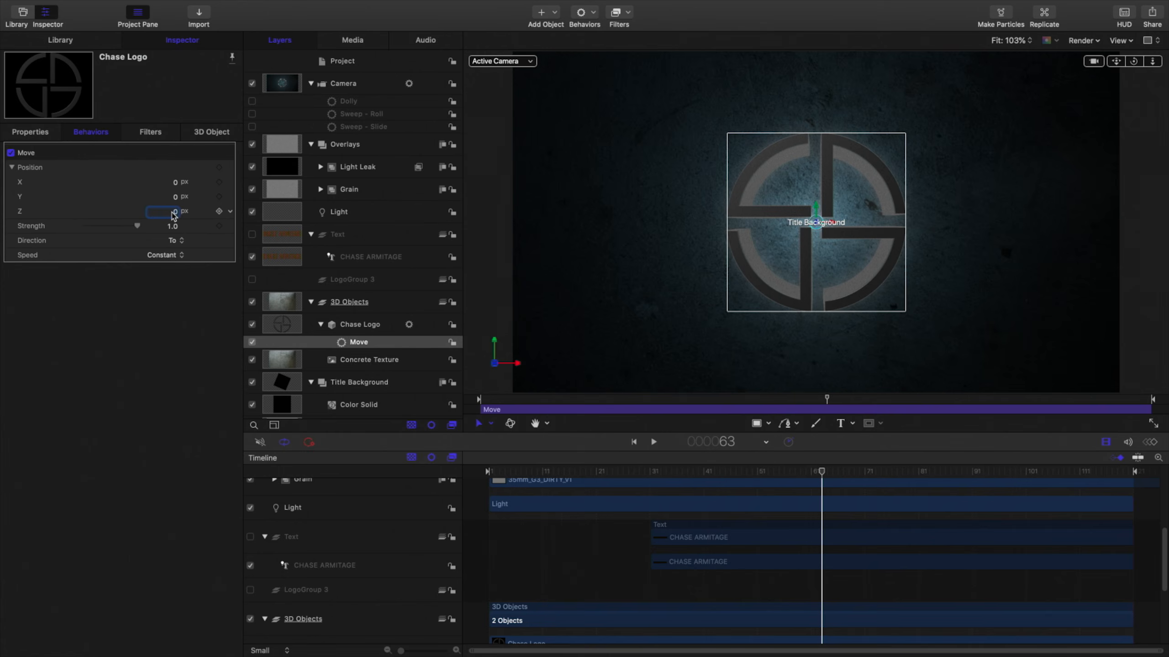
pyautogui.click(175, 227)
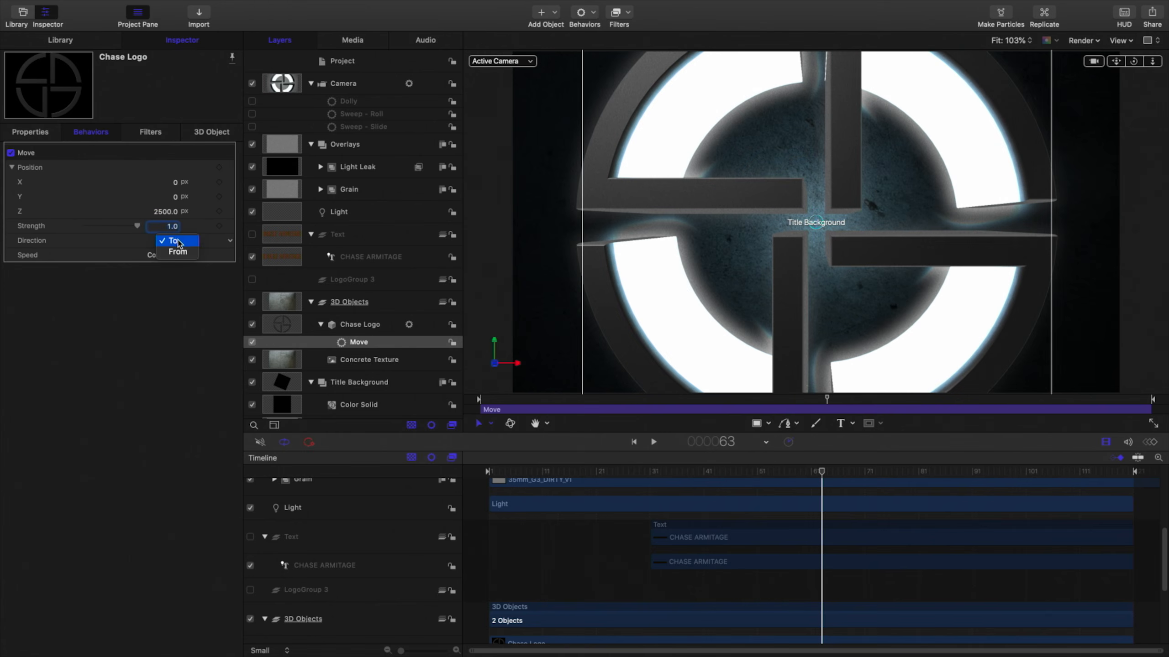
pyautogui.click(178, 252)
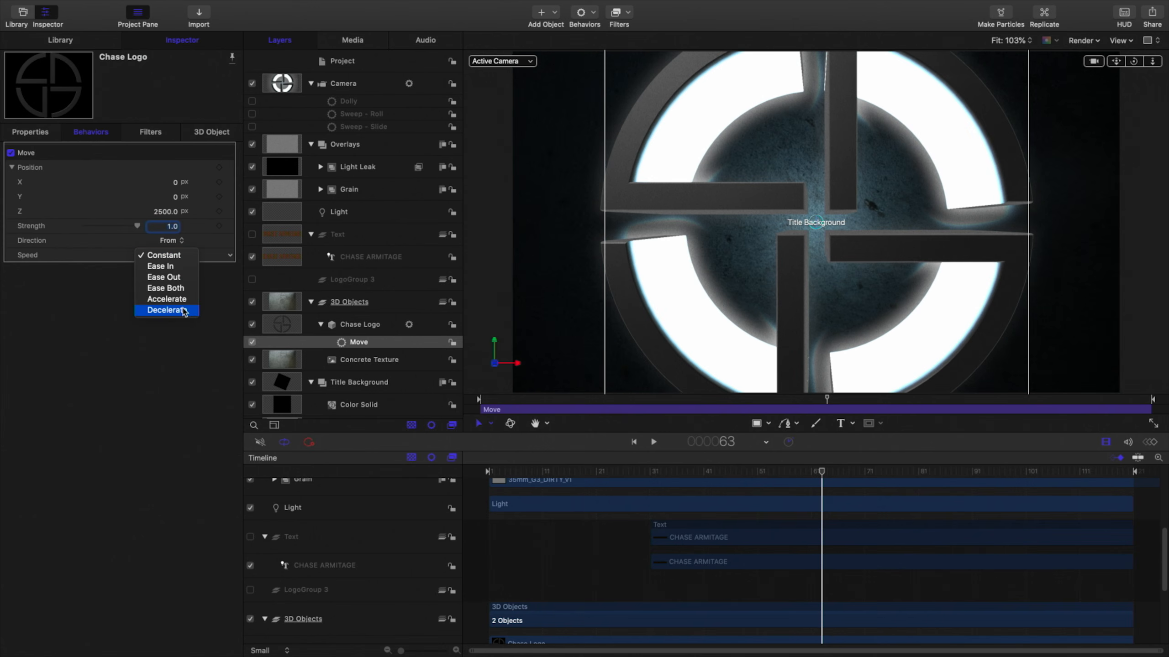
pyautogui.click(184, 311)
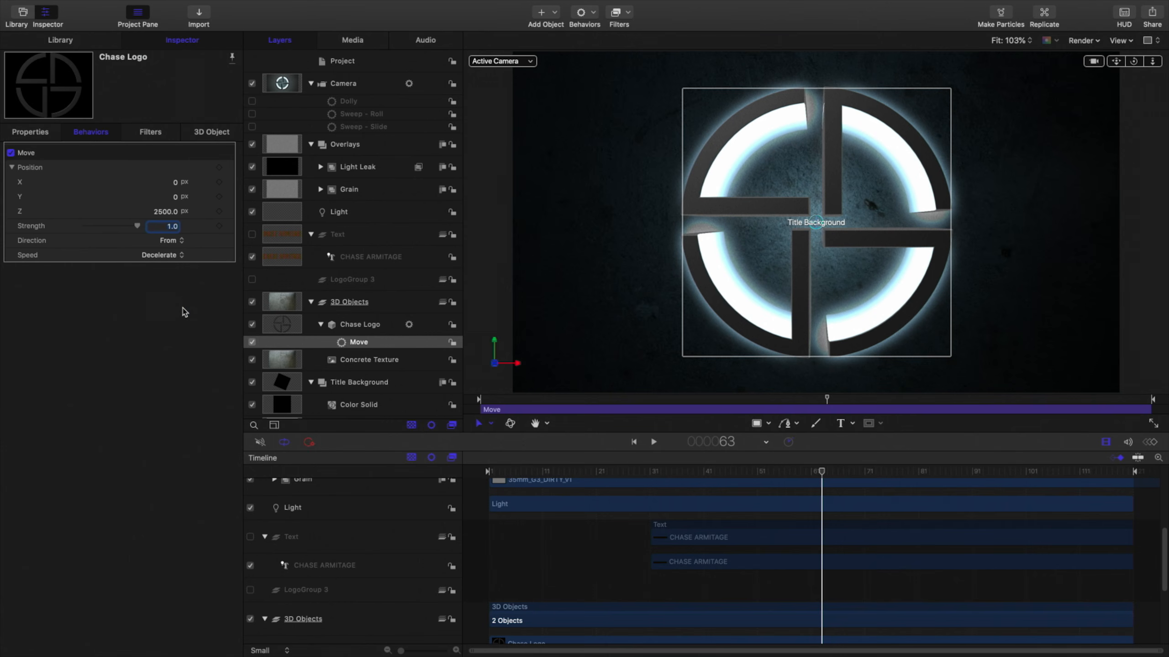
# Add a Logarithmic parameter behavior to the logo's Y rotation with an end value of -360°.
pyautogui.press('space')
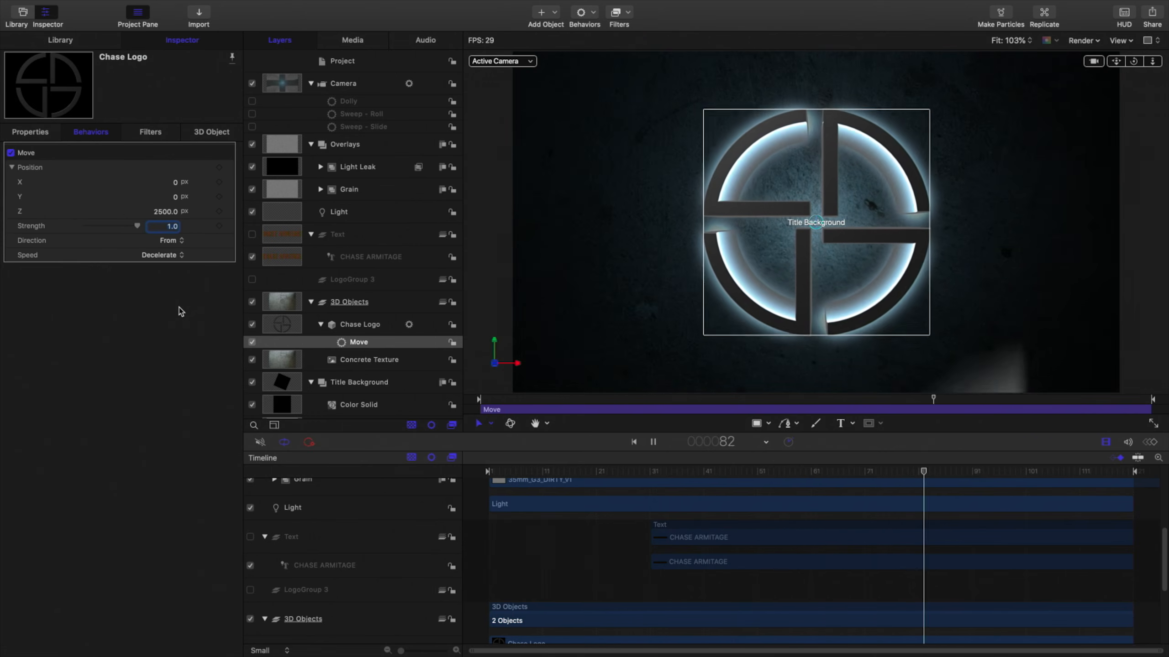
pyautogui.click(32, 133)
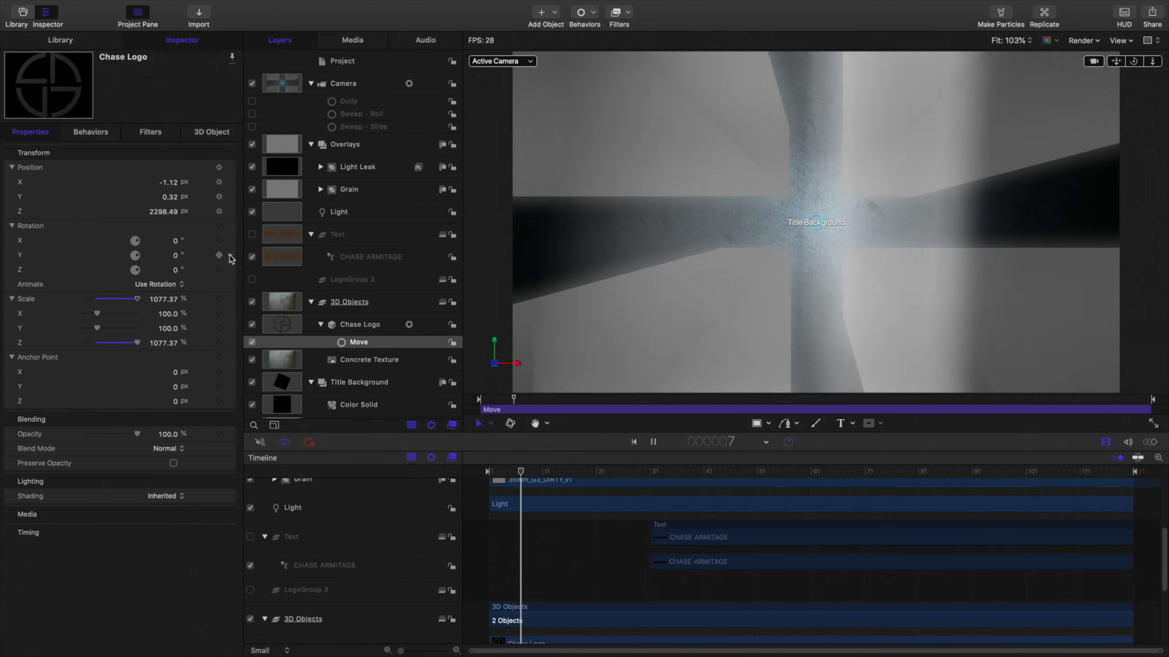
pyautogui.click(229, 256)
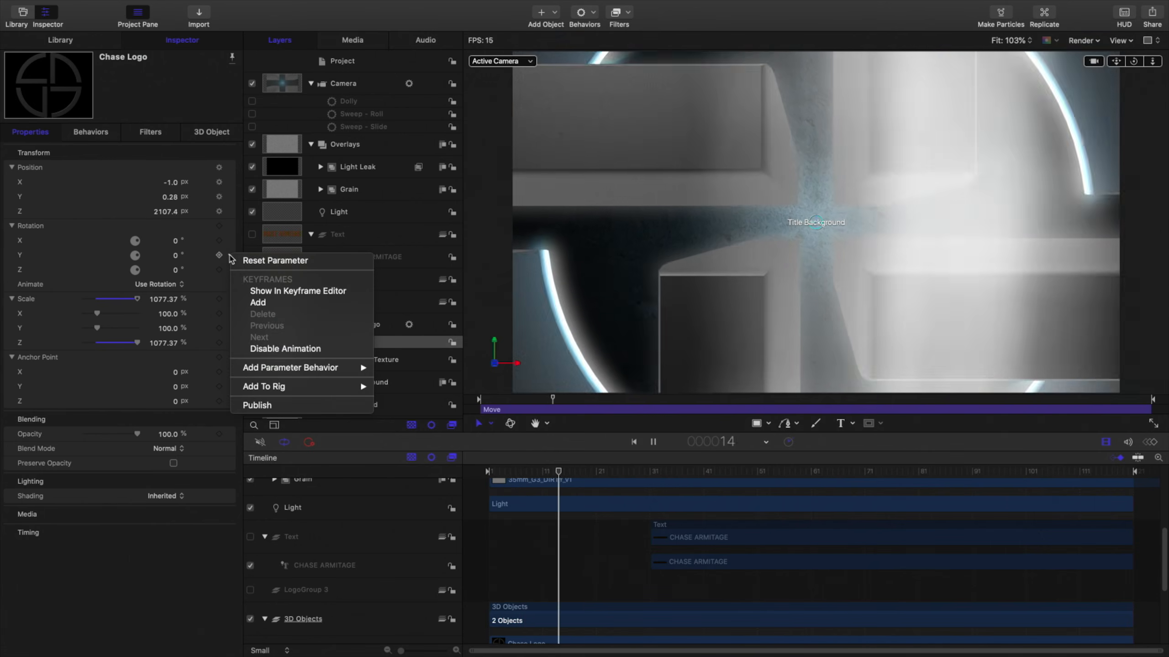
pyautogui.moveTo(313, 368)
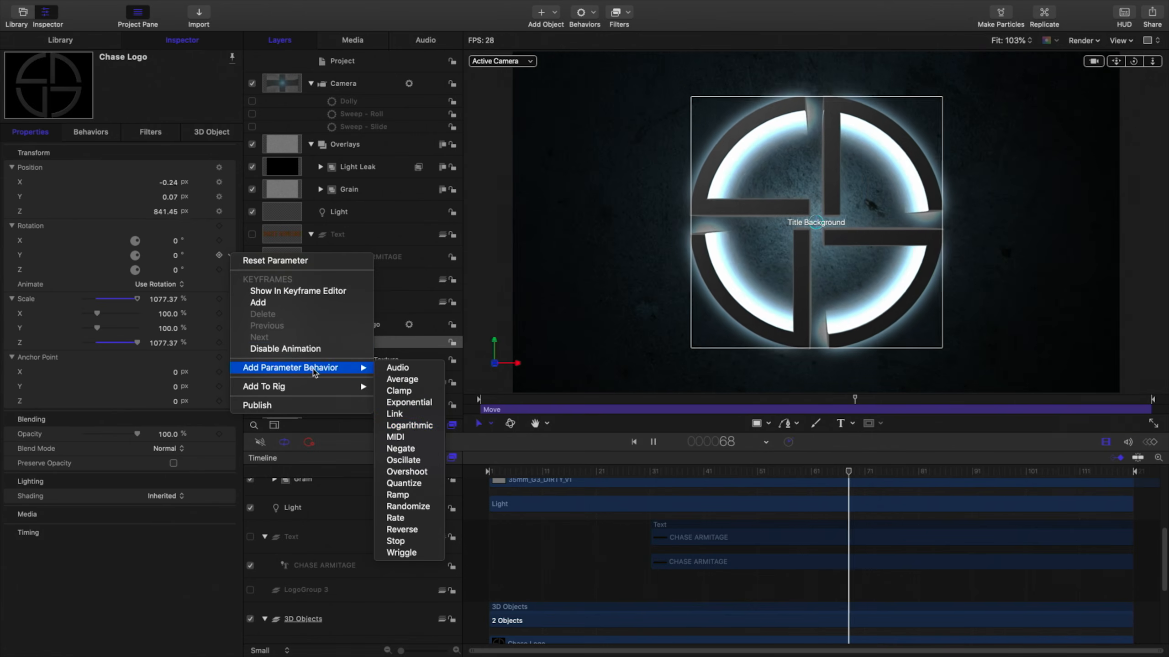
pyautogui.click(407, 426)
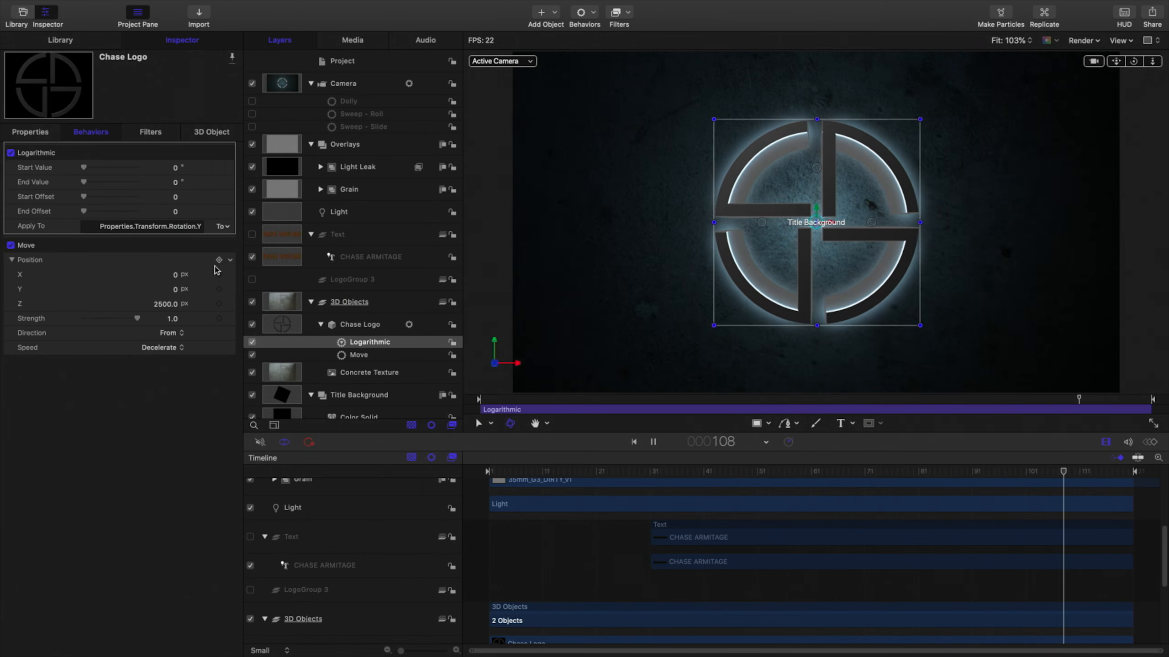
pyautogui.click(174, 183)
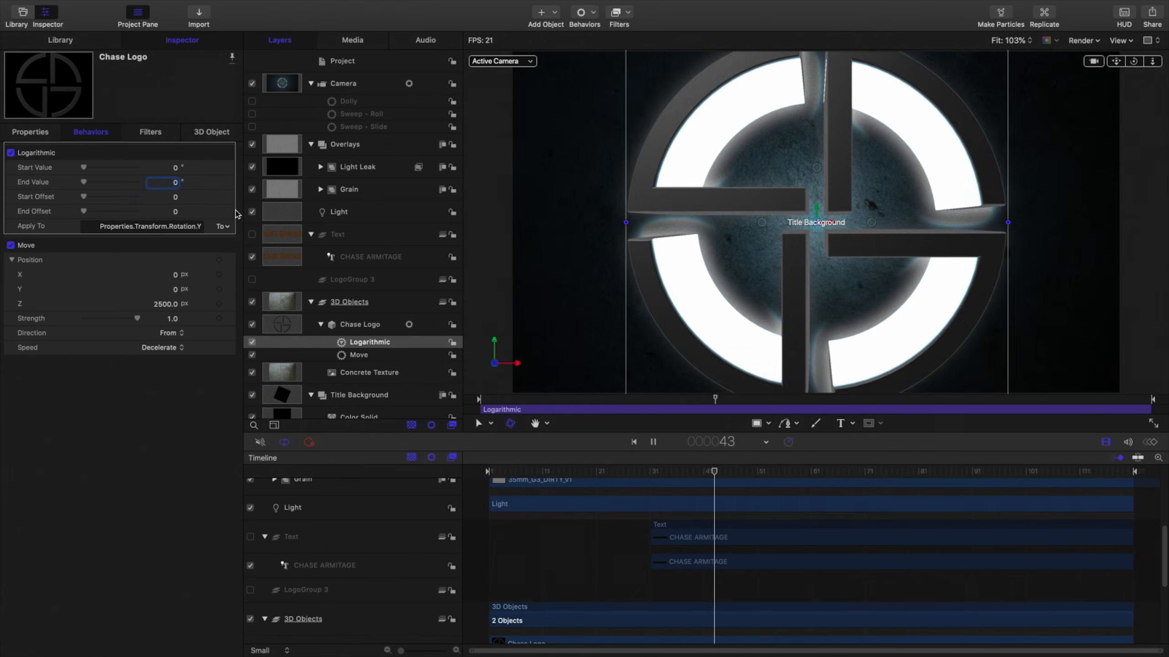
pyautogui.write('-360')
pyautogui.press('Return')
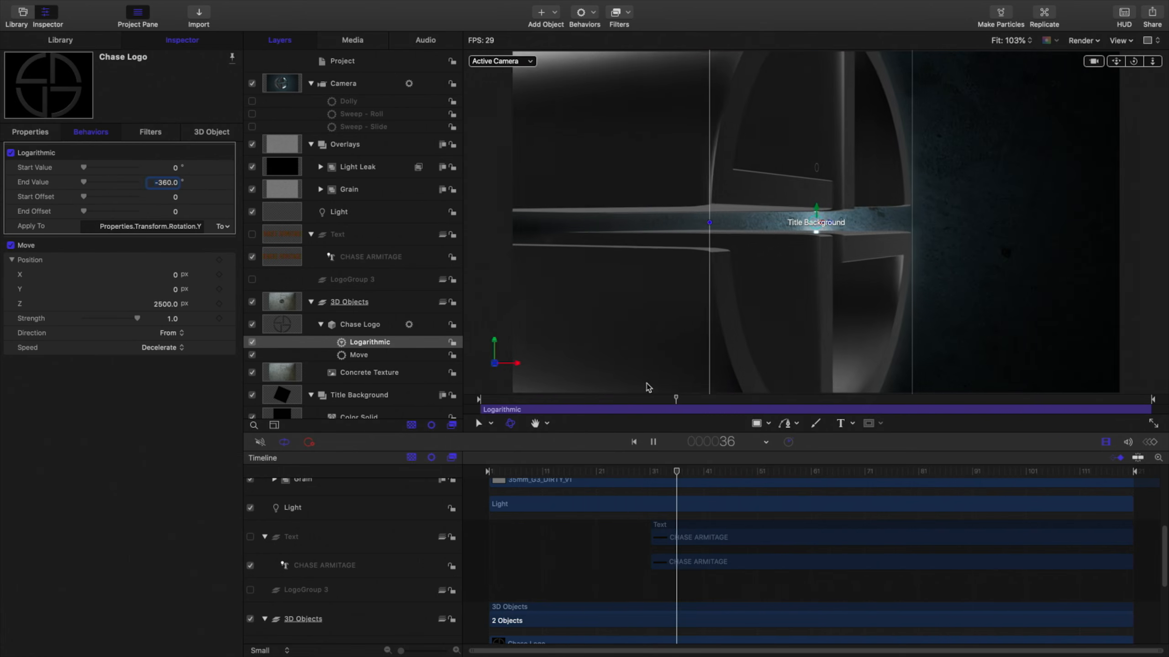
# Shorten the Logarithmic and Move behaviors in the timeline to end at about the same early point.
pyautogui.scroll(-5, 1035, 592)
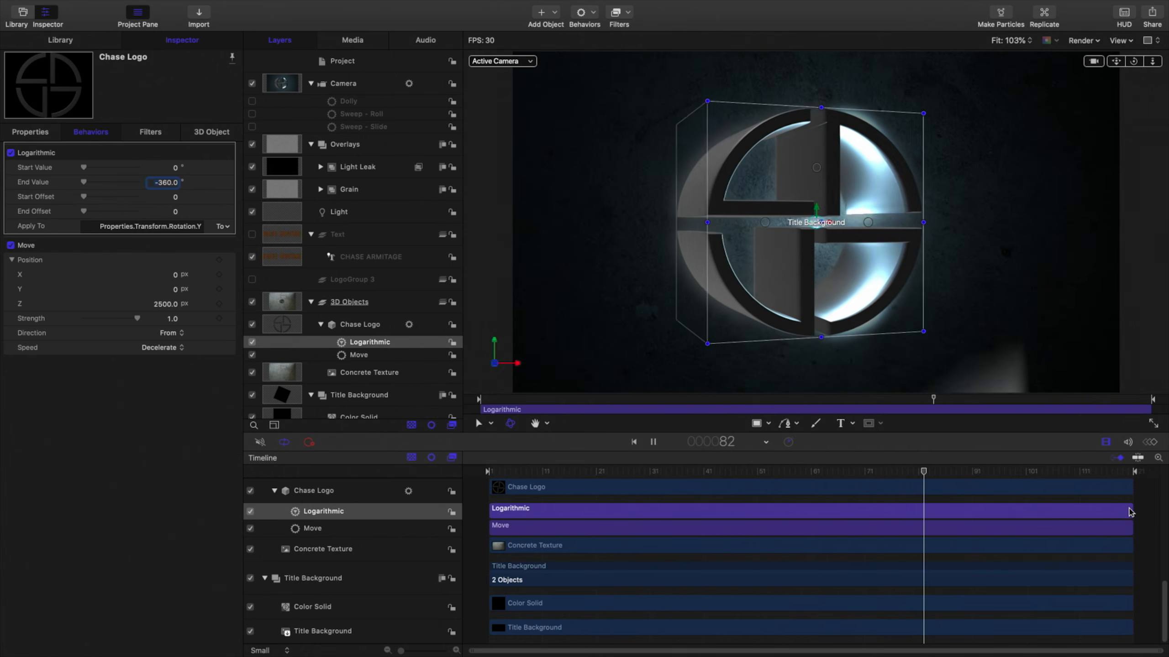
pyautogui.moveTo(1126, 509); pyautogui.dragTo(643, 528)
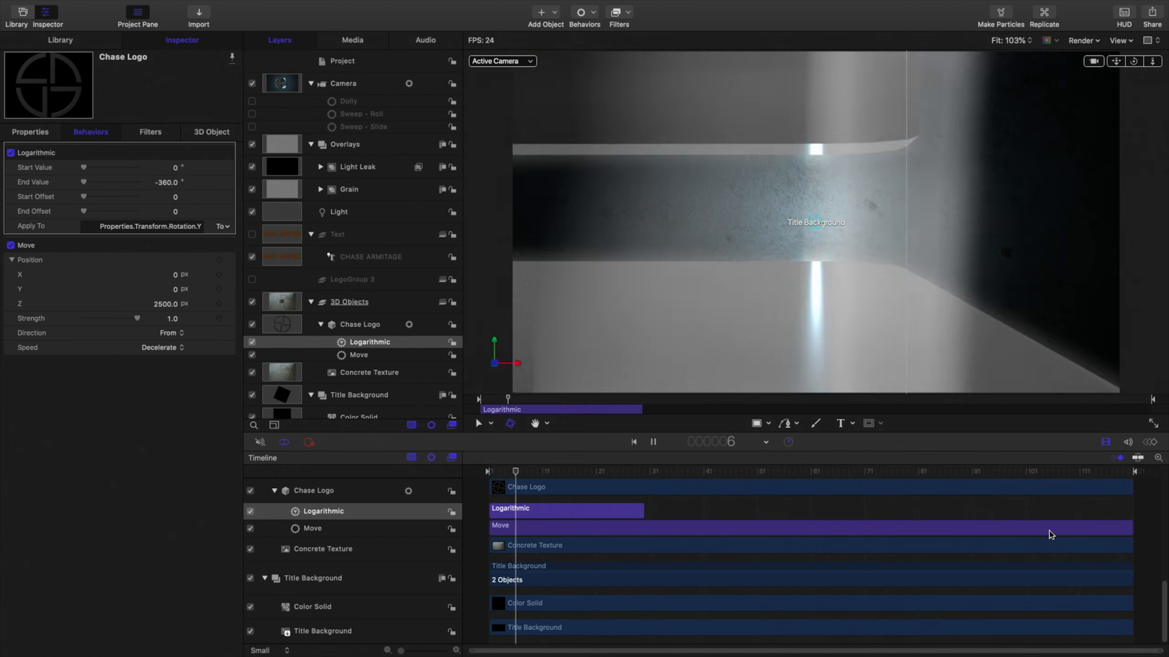
pyautogui.click(804, 528)
pyautogui.moveTo(805, 528); pyautogui.dragTo(644, 524)
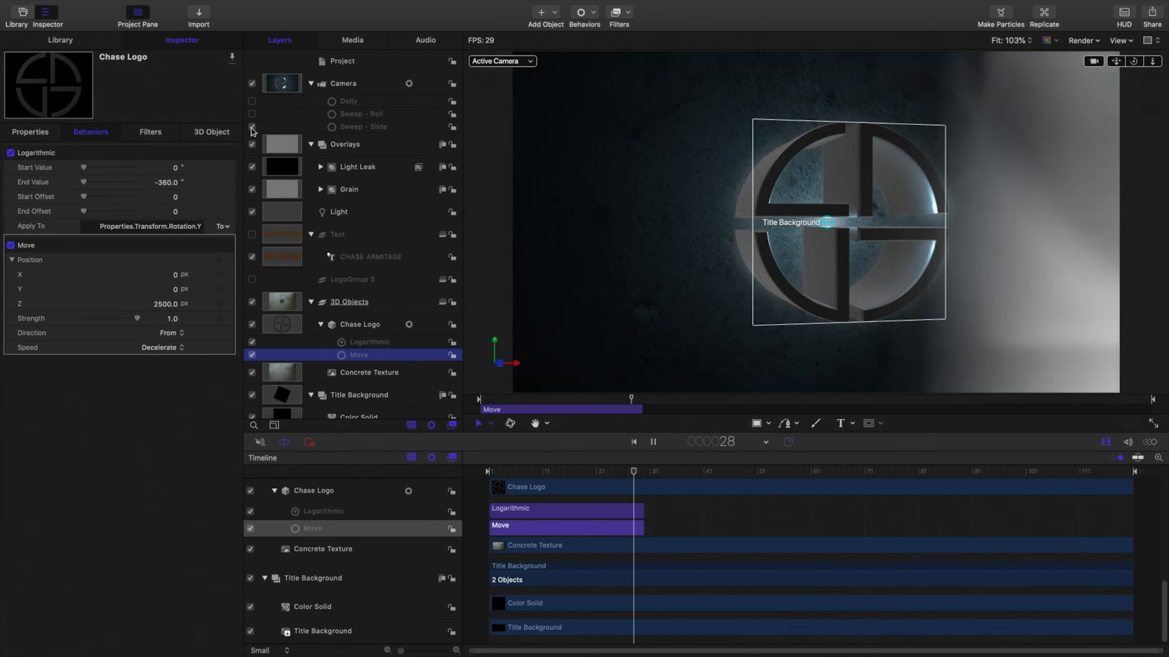
# Enable the camera's Dolly behavior and apply the Text Fly In favorite to the CHASE ARMITAGE text.
pyautogui.click(252, 102)
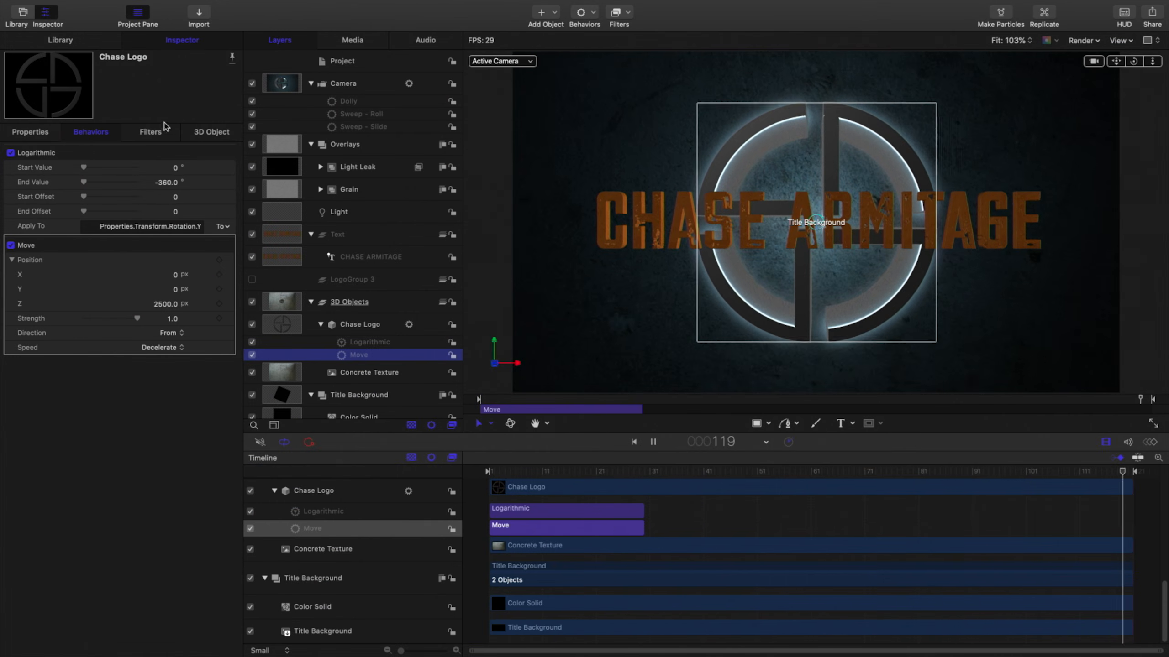
pyautogui.press('super+1')
pyautogui.scroll(-1, 46, 279)
pyautogui.click(46, 281)
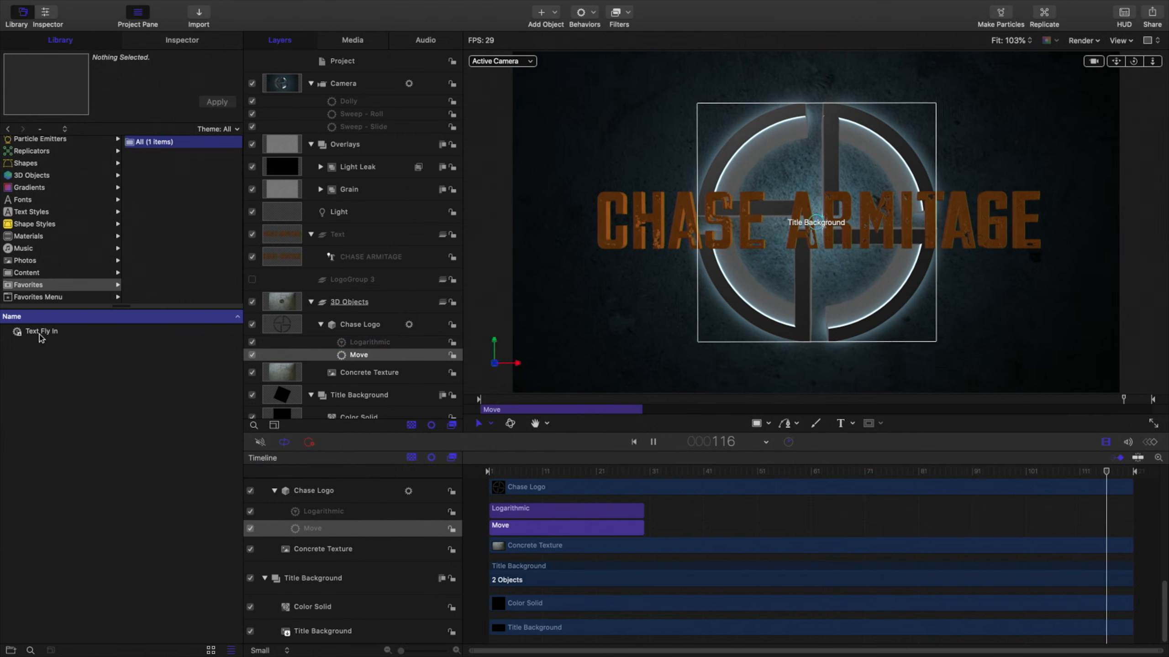
pyautogui.moveTo(39, 334); pyautogui.dragTo(163, 345)
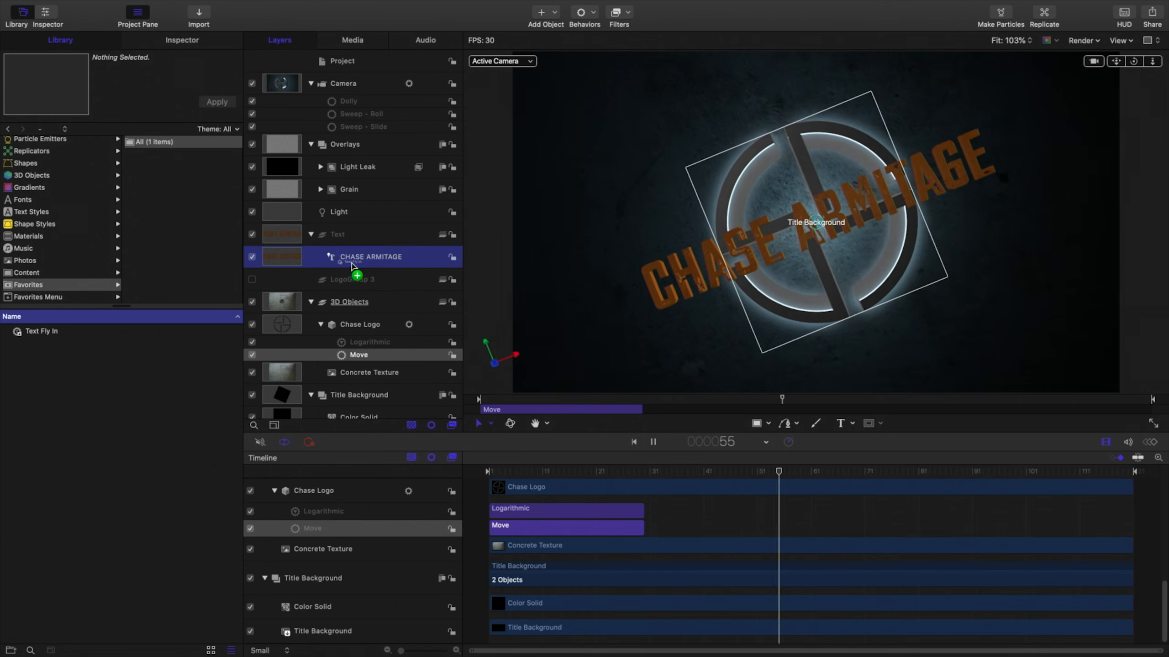
pyautogui.moveTo(351, 263); pyautogui.dragTo(354, 263)
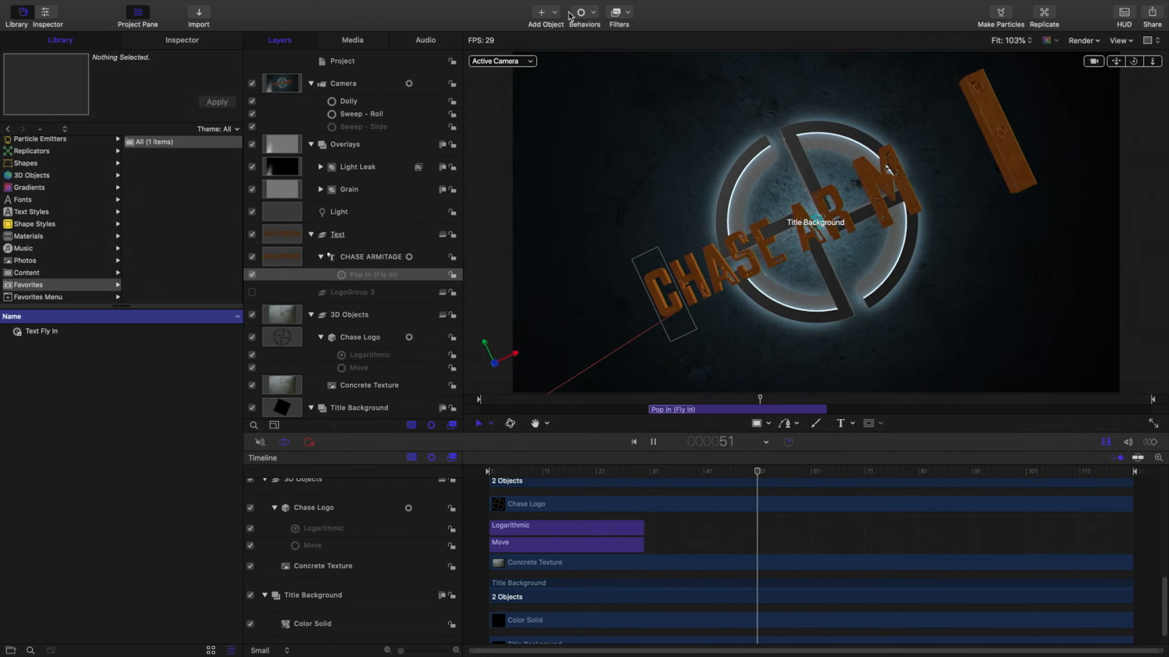
# Add a Backlit light setup to the project.
pyautogui.click(547, 16)
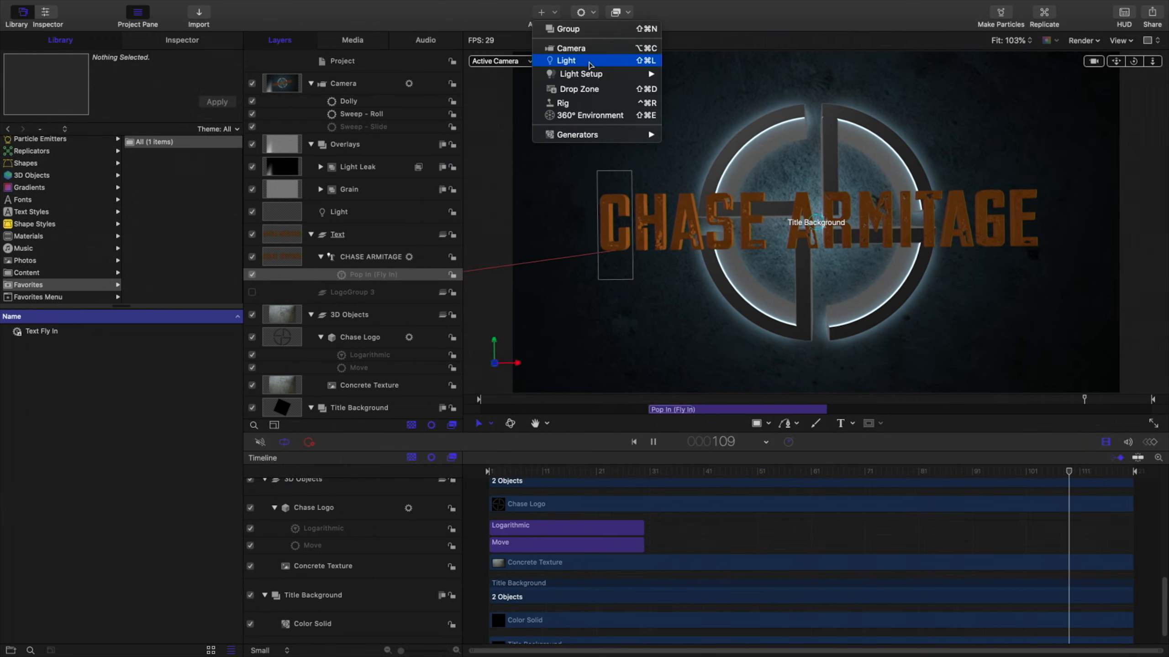
pyautogui.moveTo(598, 74)
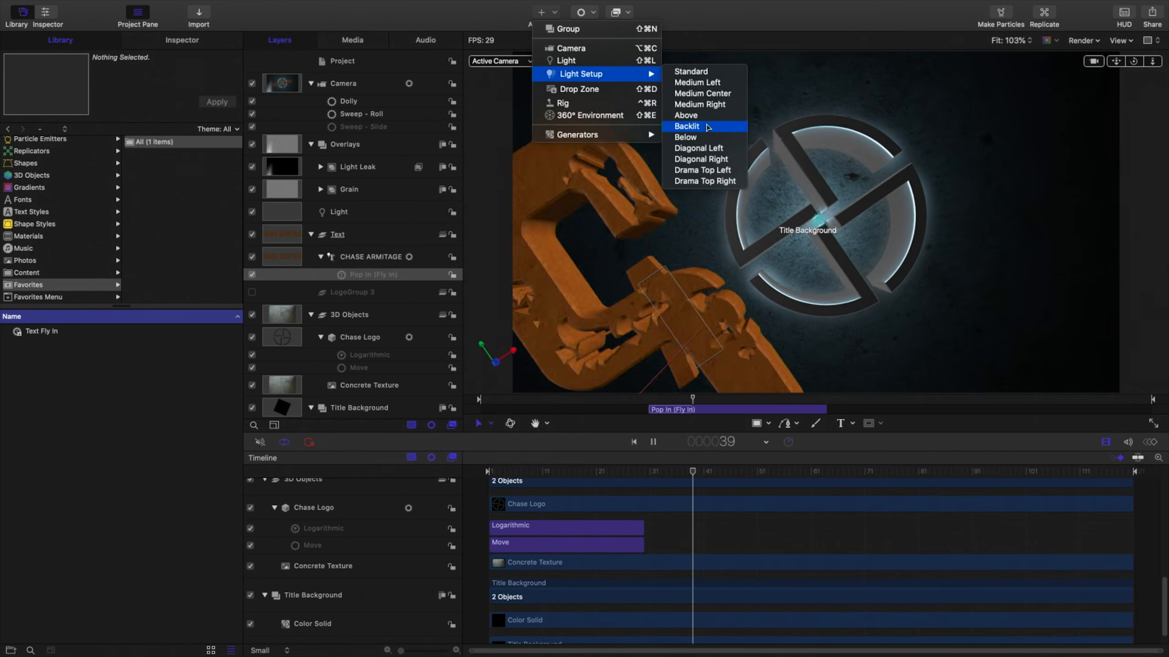
pyautogui.click(707, 127)
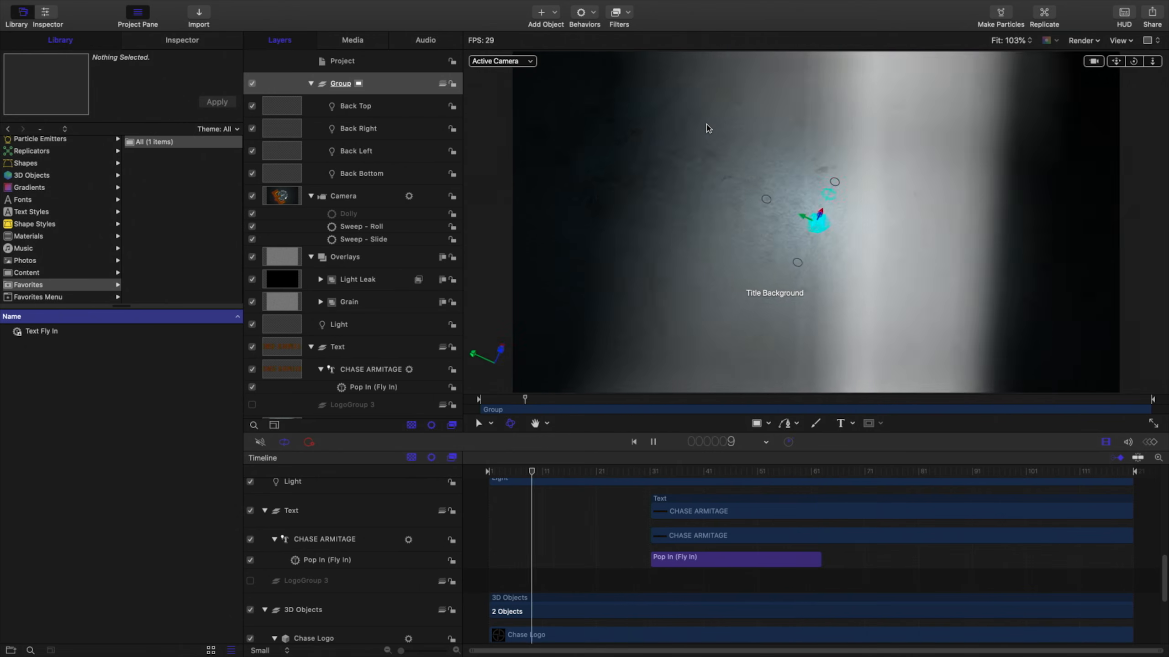
# Save the Motion project.
pyautogui.moveTo(123, 3)
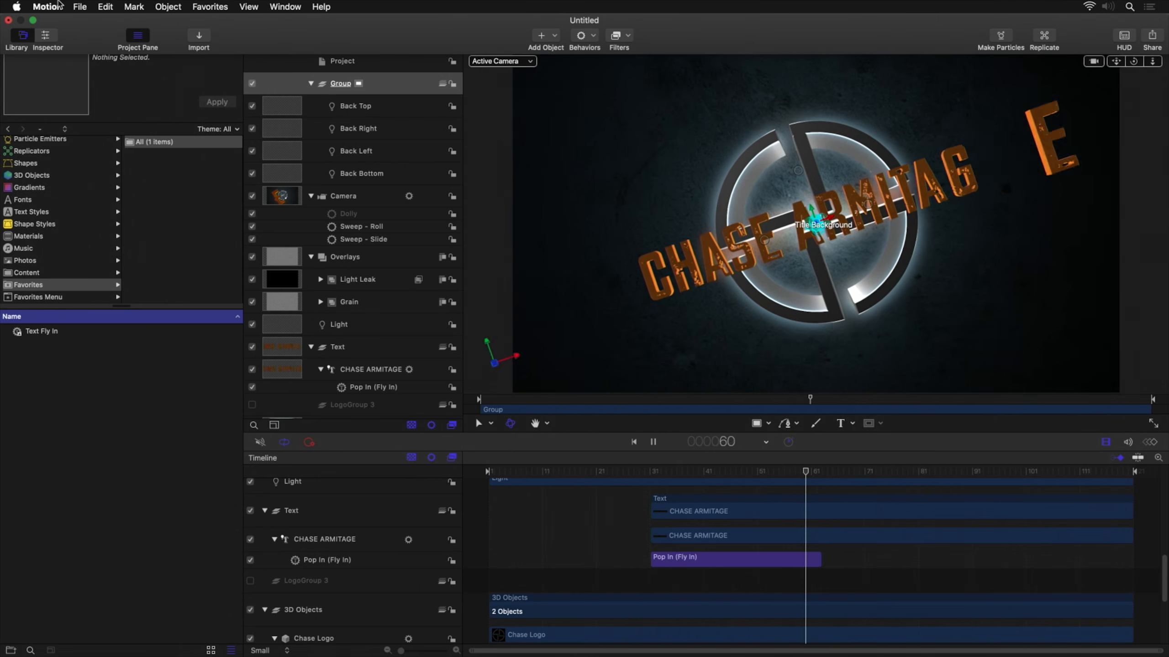
pyautogui.click(79, 4)
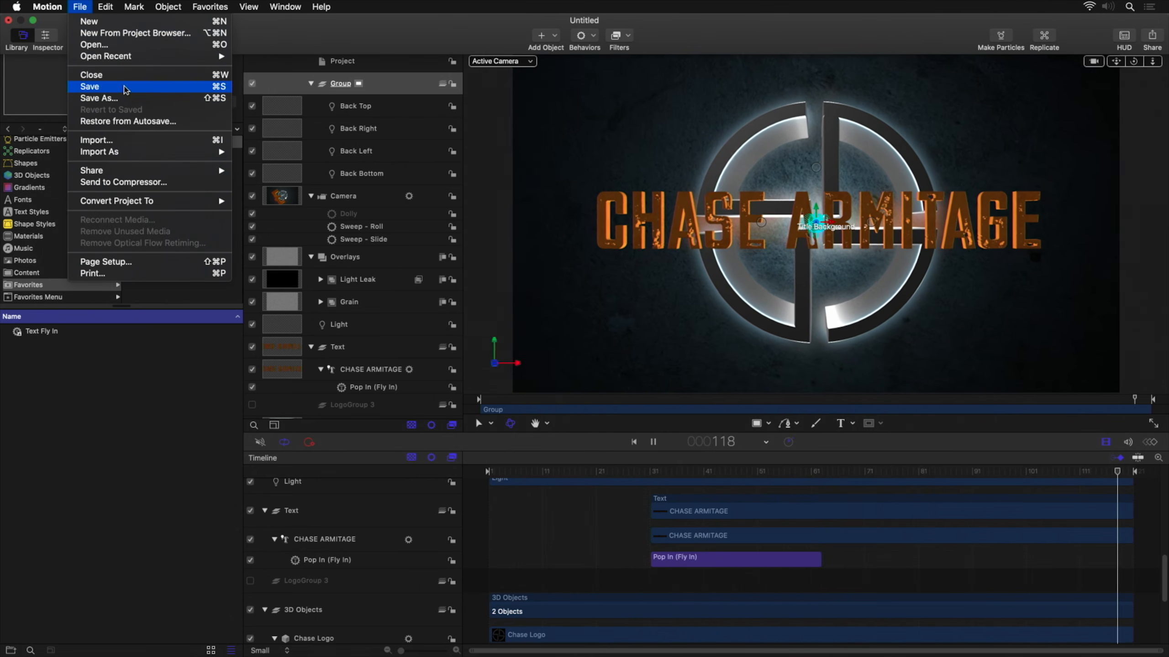
pyautogui.click(125, 88)
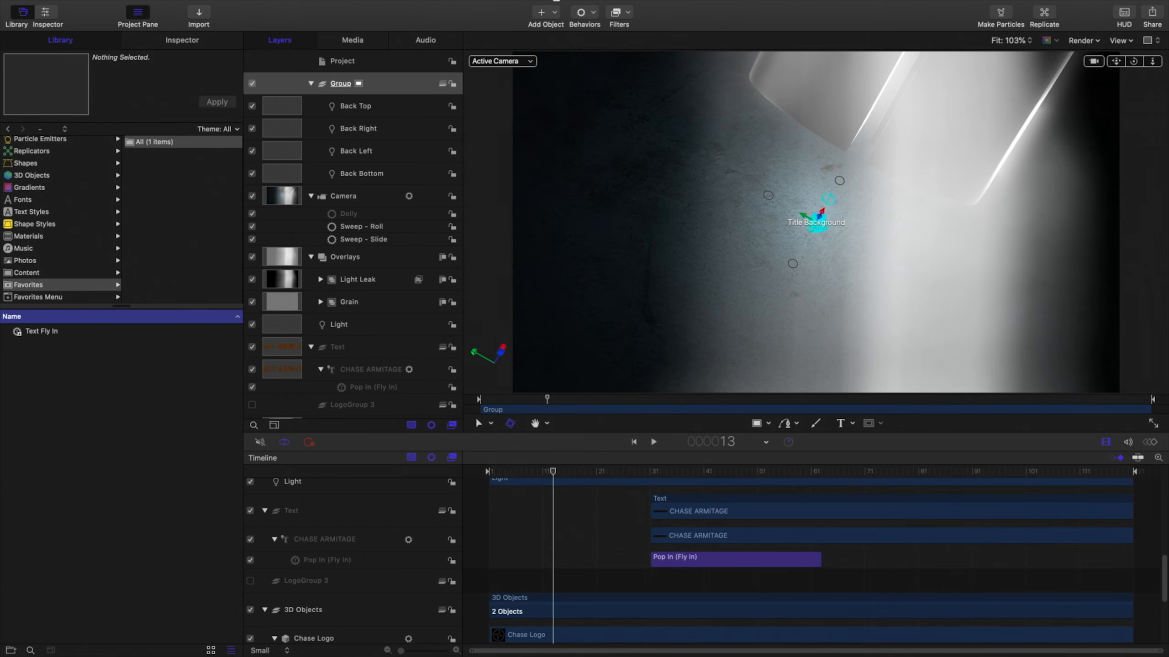
# Switch to Final Cut Pro and replace the opening title in the Chase 2020 timeline with the Opening Logo title.
pyautogui.press('super+Tab')
pyautogui.press('super+Tab')
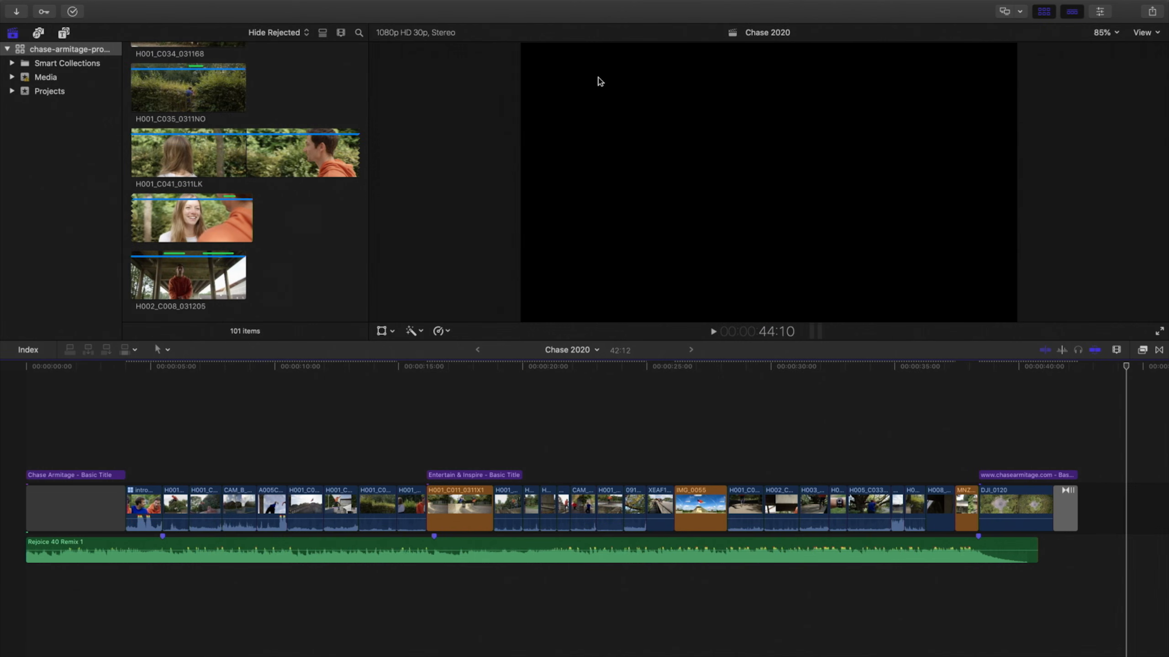
pyautogui.click(317, 213)
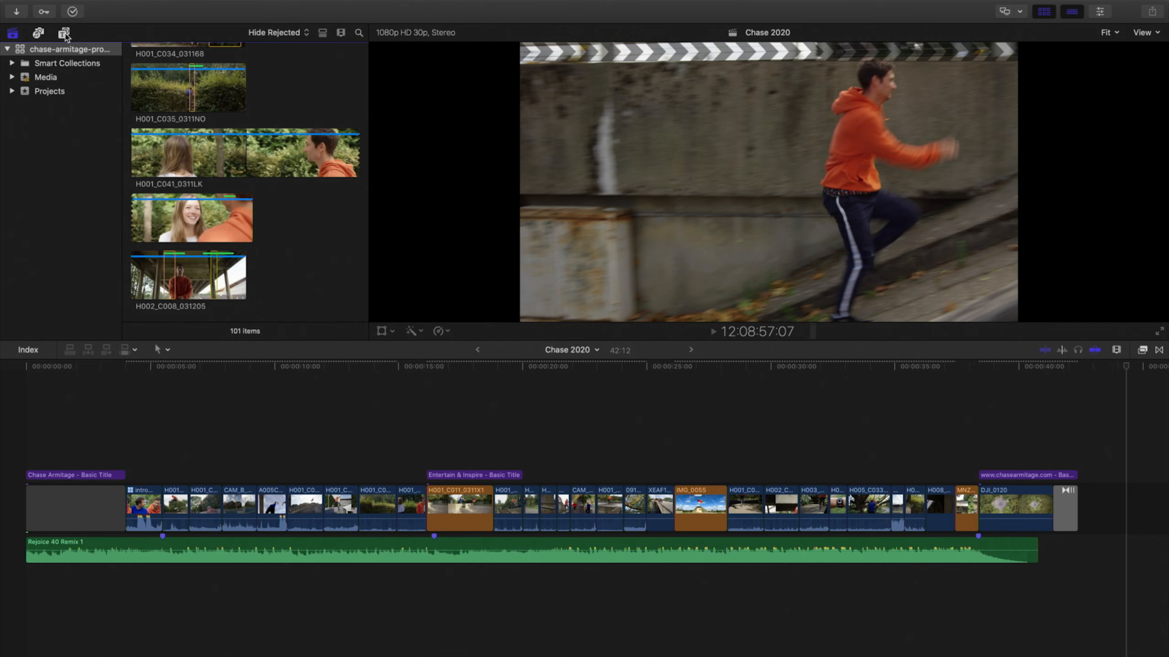
pyautogui.click(64, 34)
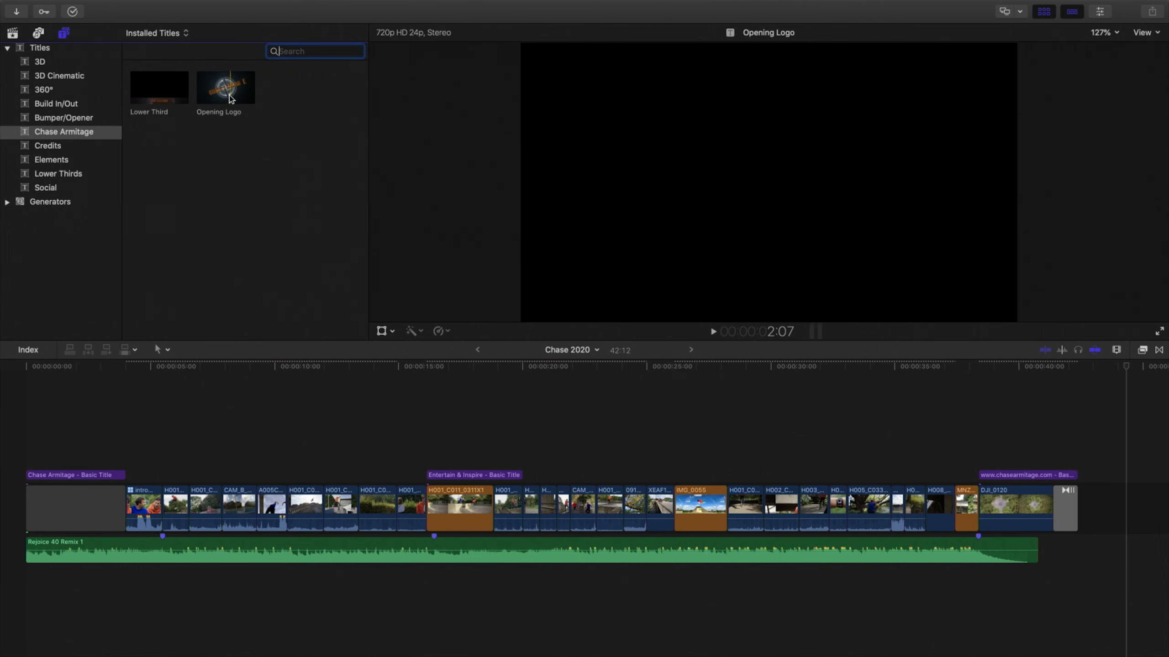
pyautogui.moveTo(229, 98); pyautogui.dragTo(132, 478)
pyautogui.click(138, 480)
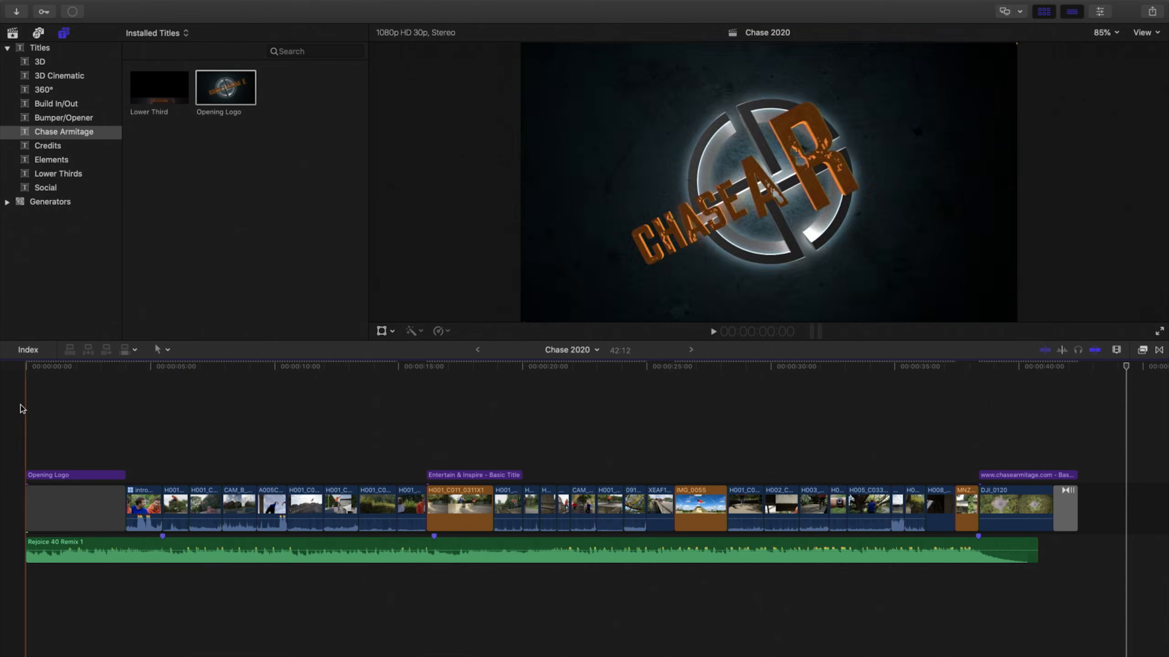
# Play back the start of the timeline to review the Opening Logo title.
pyautogui.press('space')
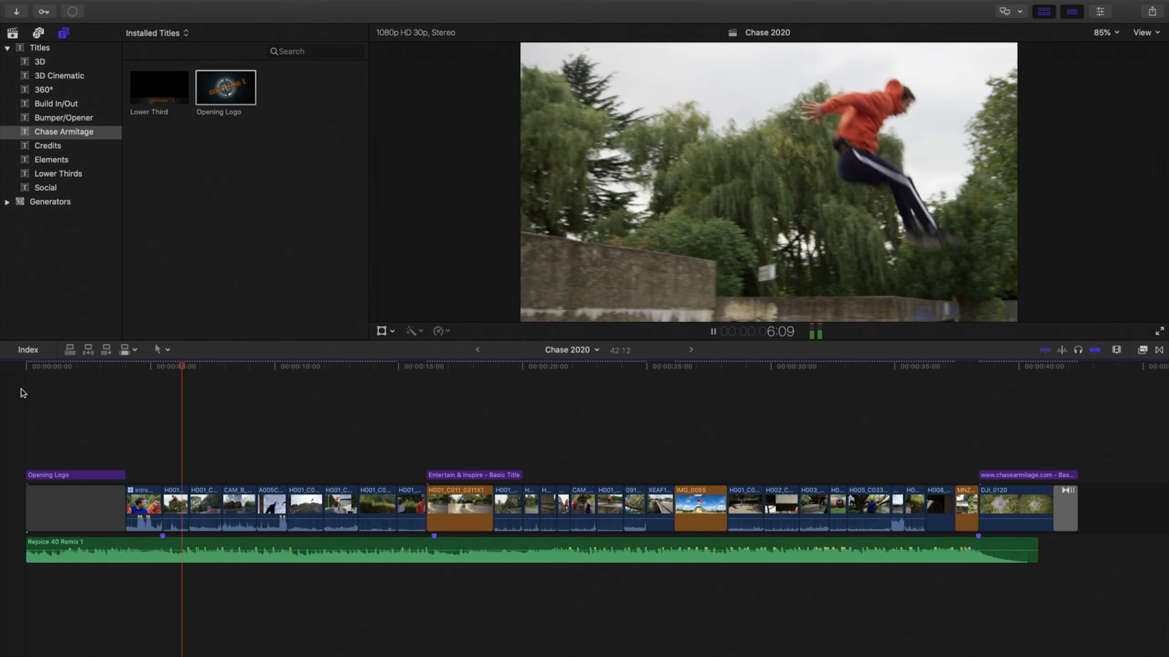
pyautogui.press('space')
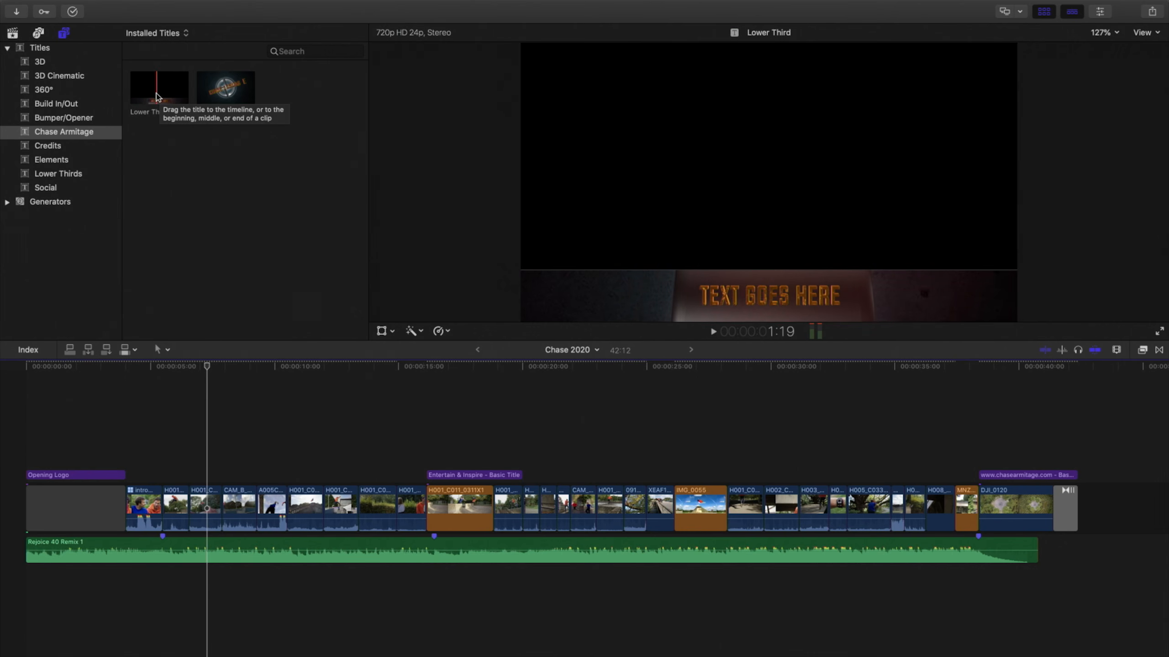
# Replace the Entertain & Inspire basic title and the closing website title in the timeline with the Lower Third title.
pyautogui.moveTo(157, 97); pyautogui.dragTo(503, 481)
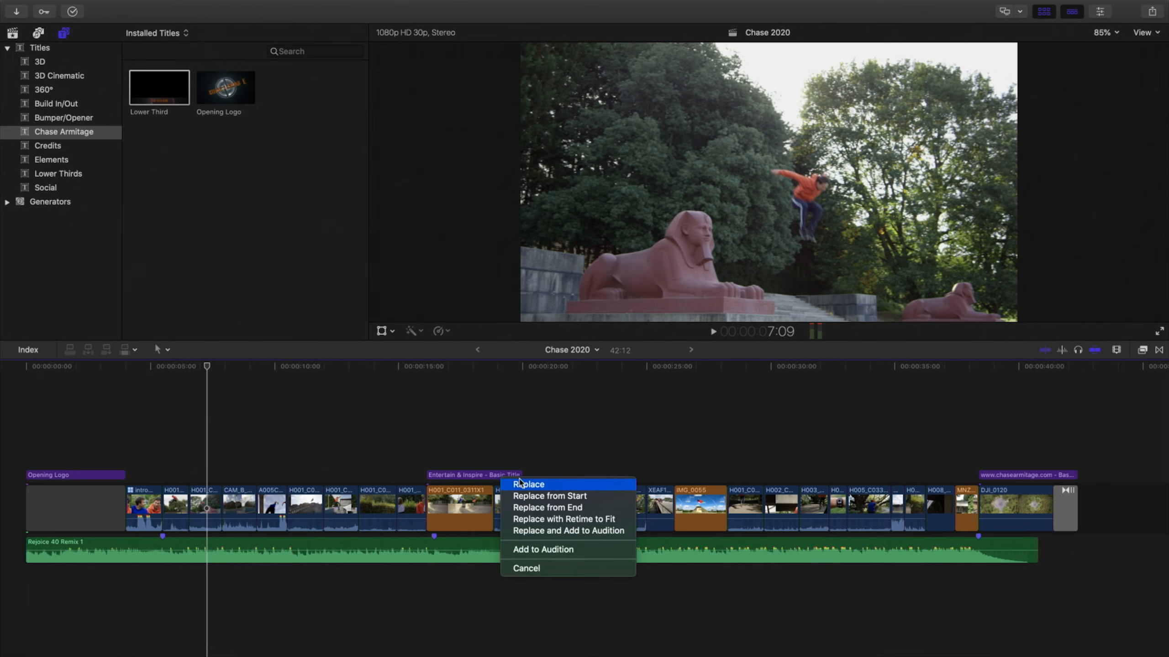
pyautogui.click(520, 484)
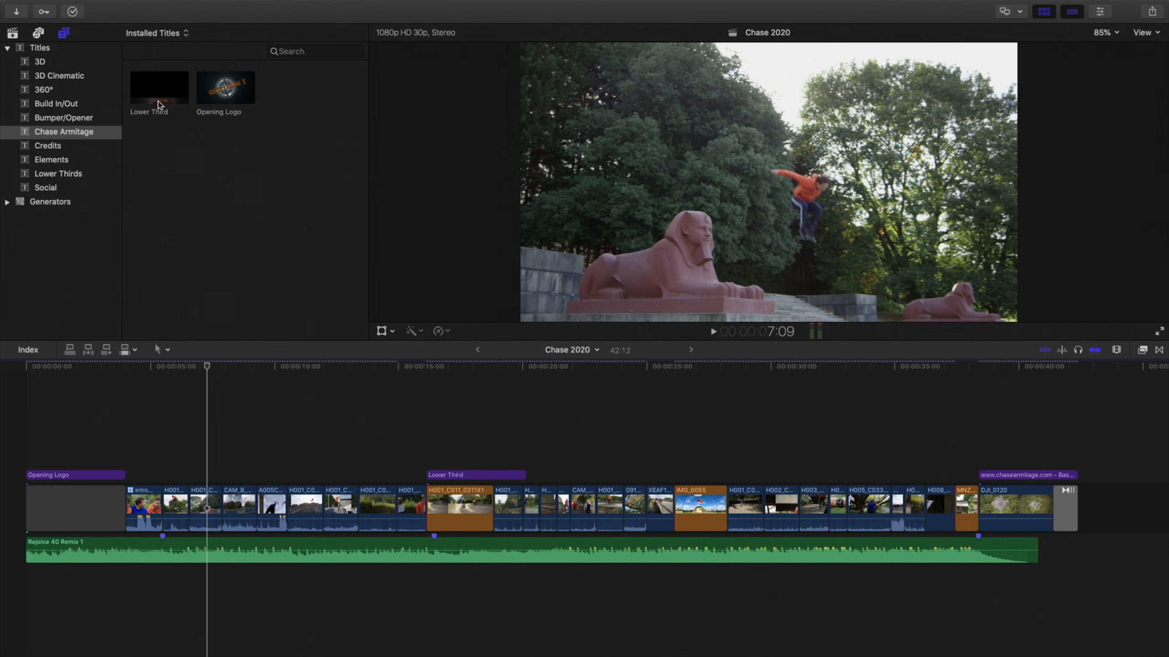
pyautogui.moveTo(671, 424); pyautogui.dragTo(1038, 480)
pyautogui.click(1047, 482)
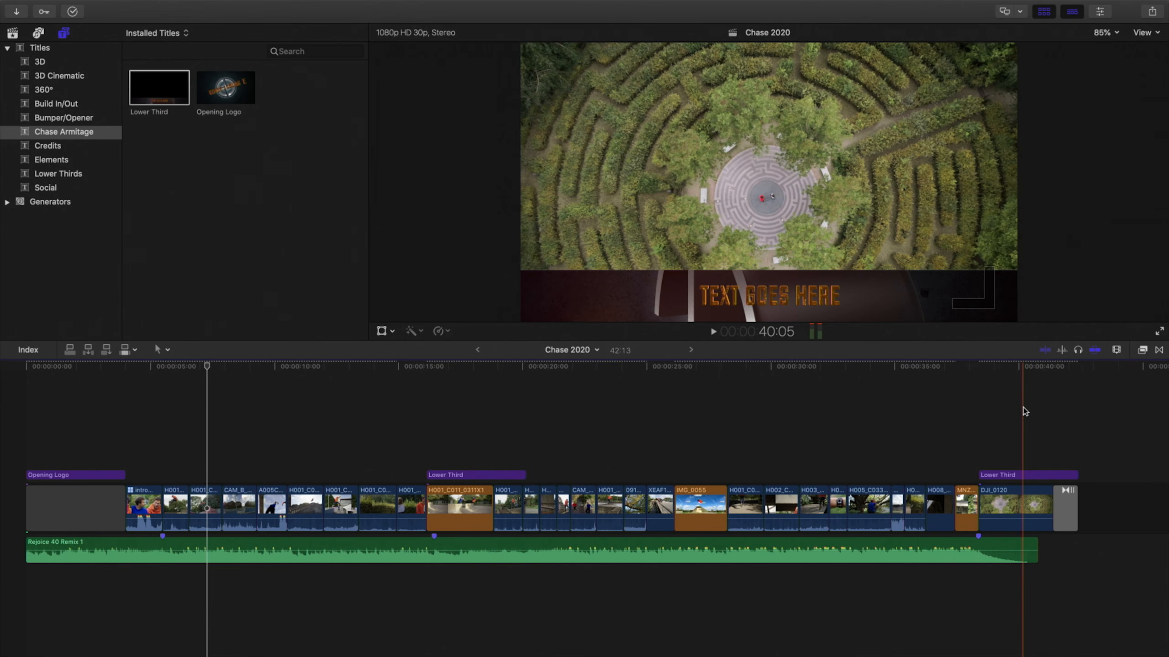
# Play the edited Chase 2020 timeline from the beginning.
pyautogui.press('Home')
pyautogui.press('space')
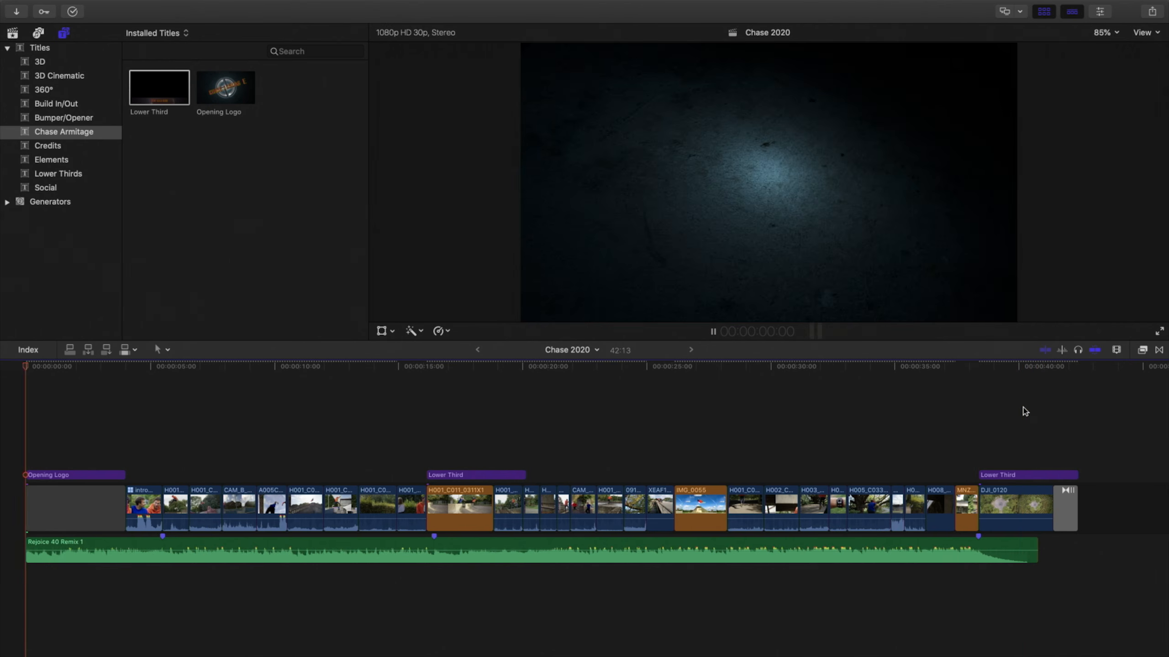